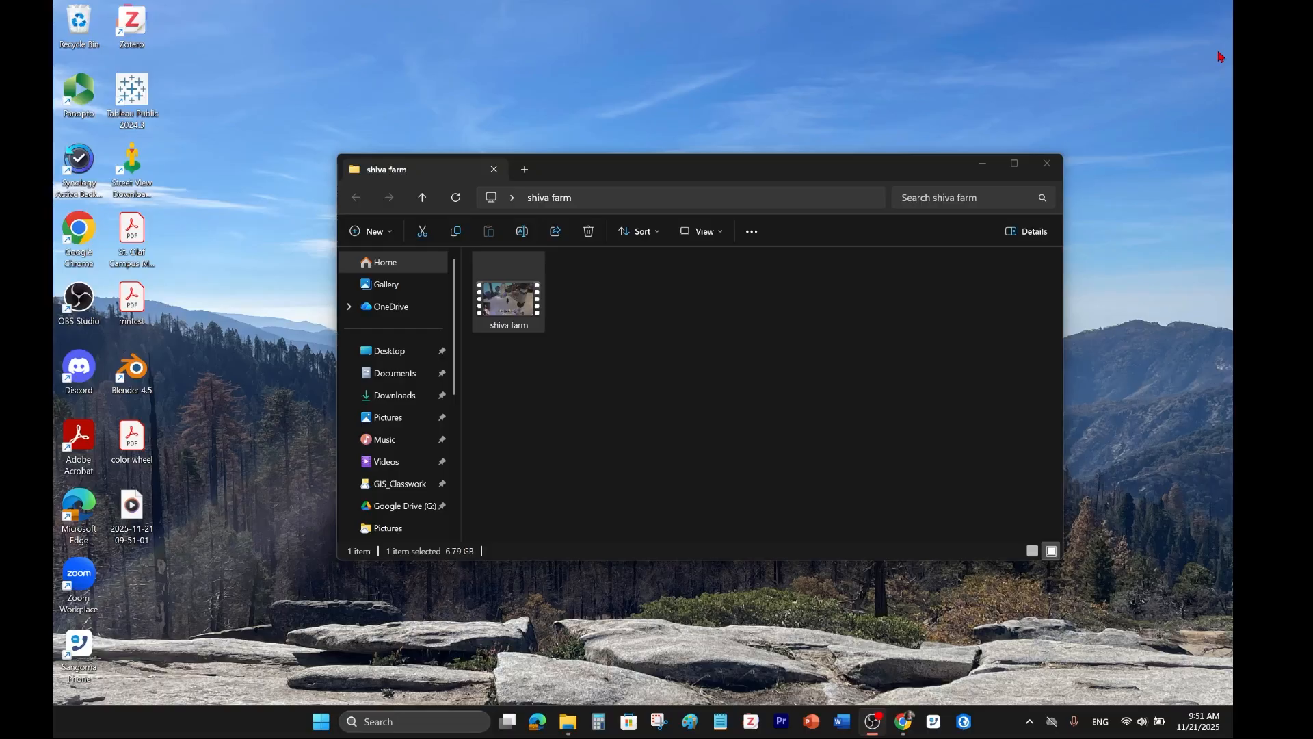
left_click_drag(677, 173, 660, 147)
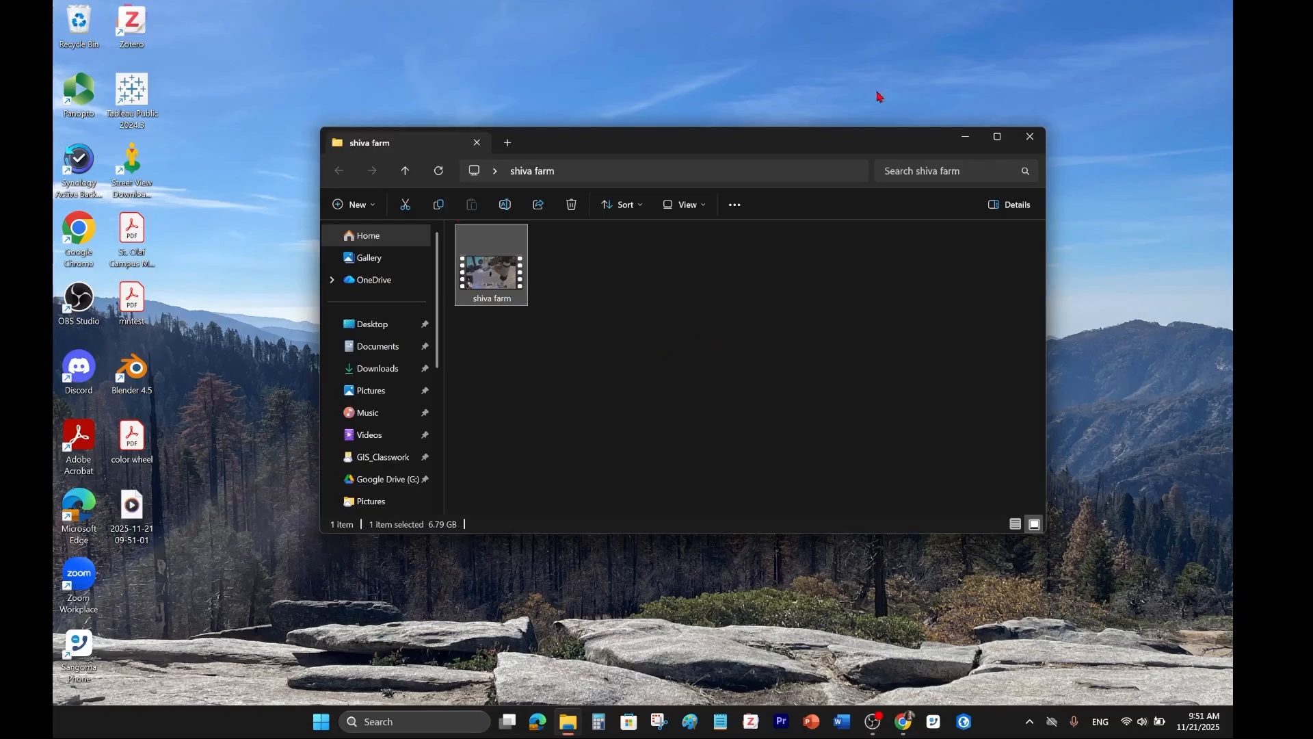
left_click_drag(823, 155, 811, 121)
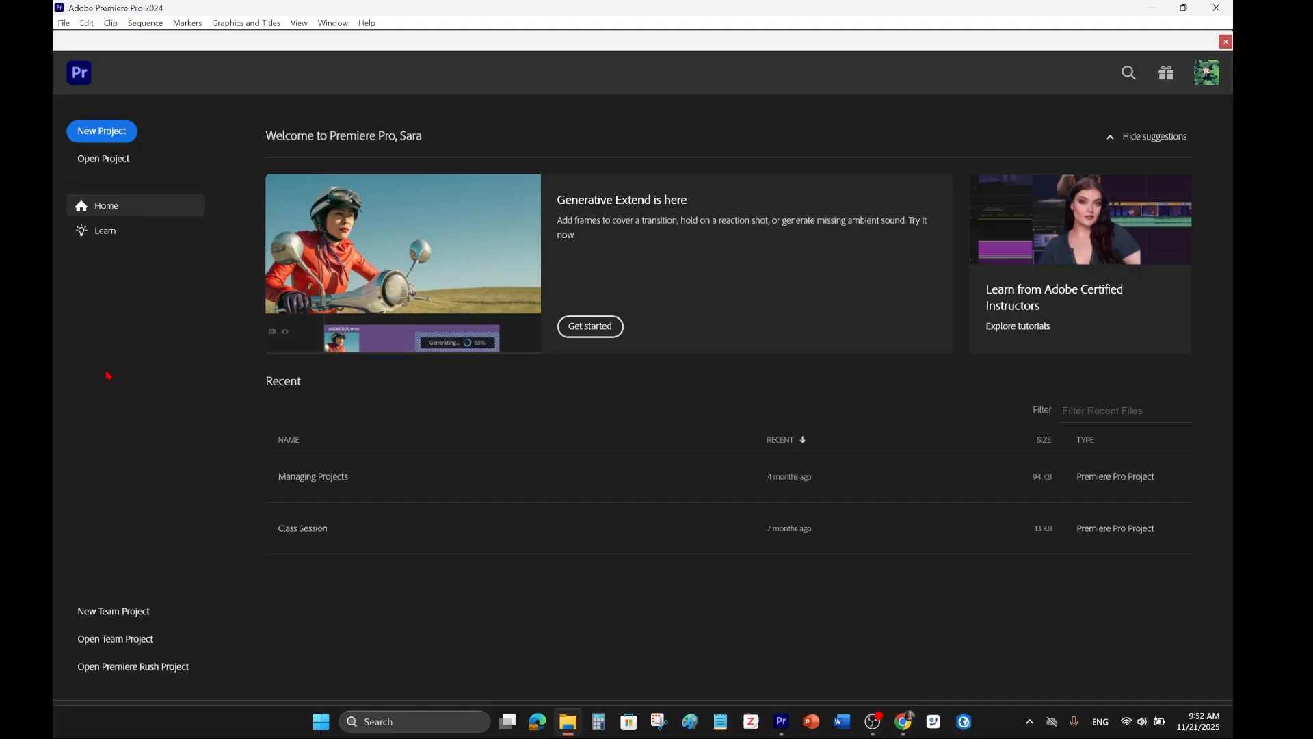
left_click(1152, 8)
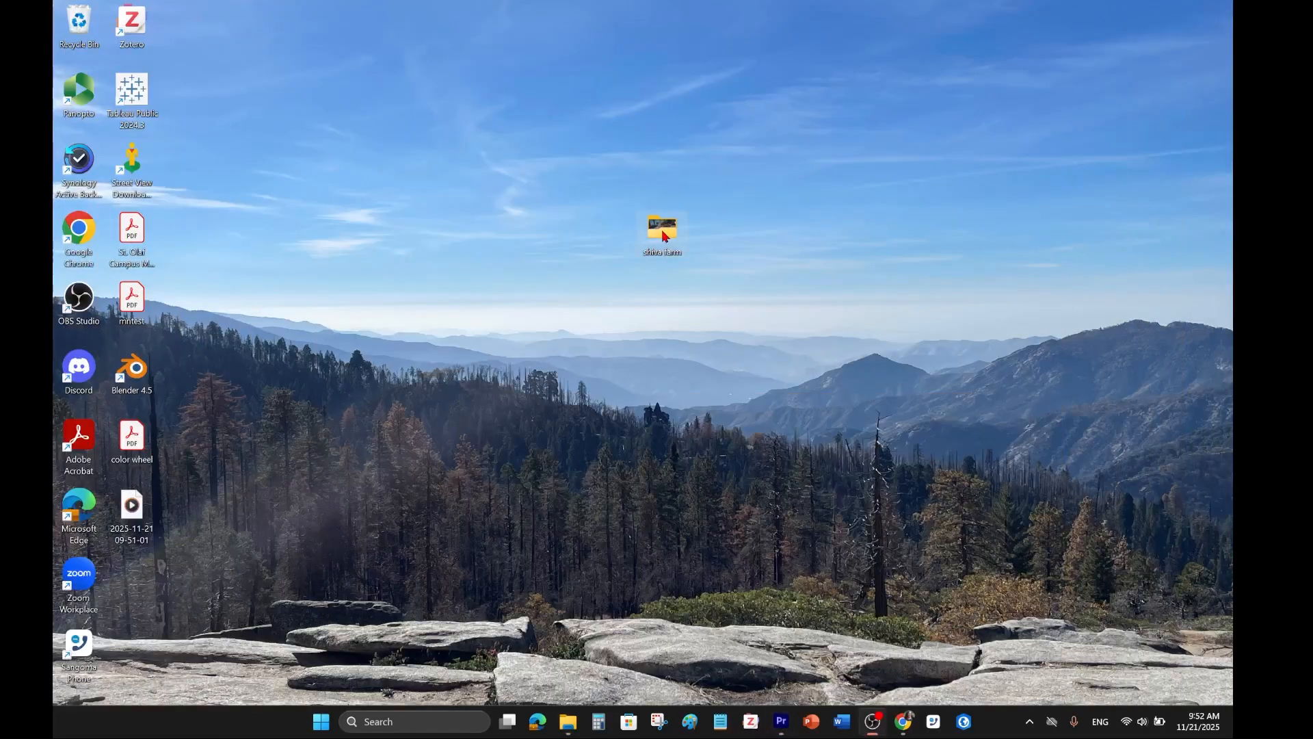
left_click_drag(662, 236, 659, 249)
Switch to Premiere Pro, start a new project and set its location to the shiva farm folder on the Desktop
left_click(781, 721)
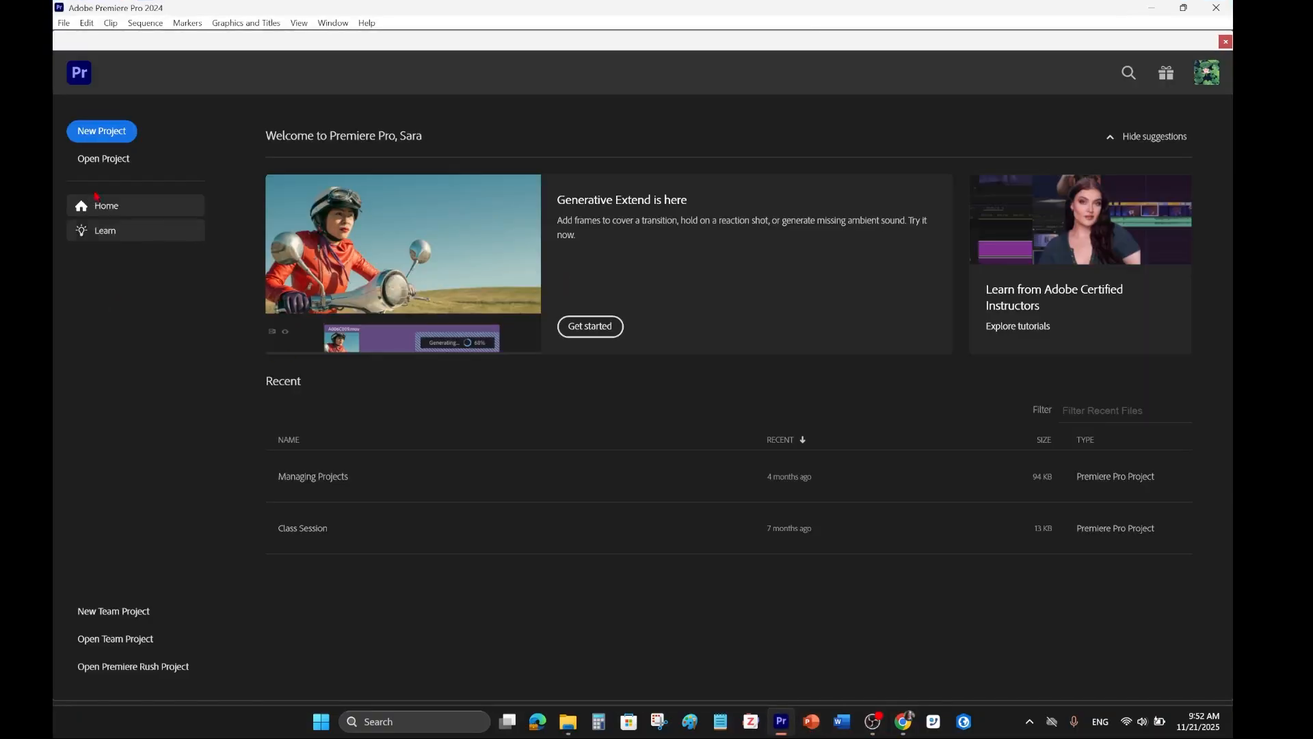
left_click(106, 133)
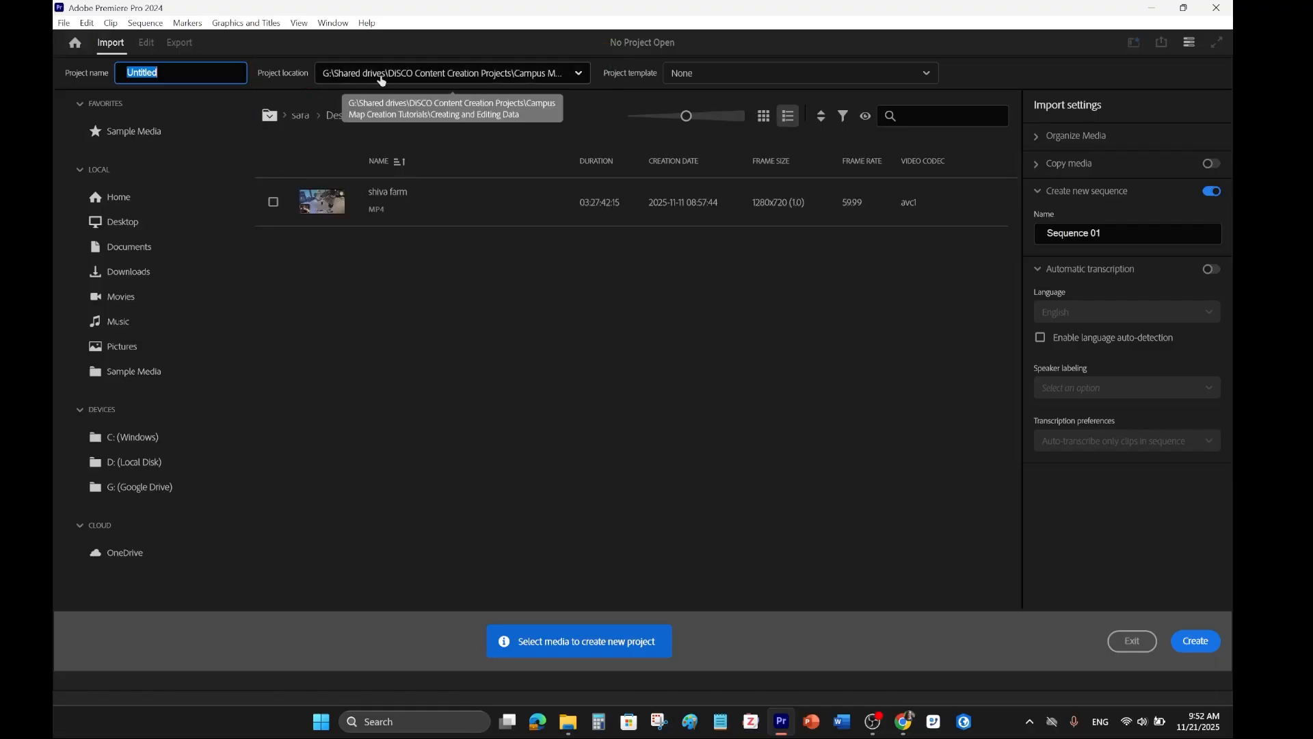
left_click(575, 78)
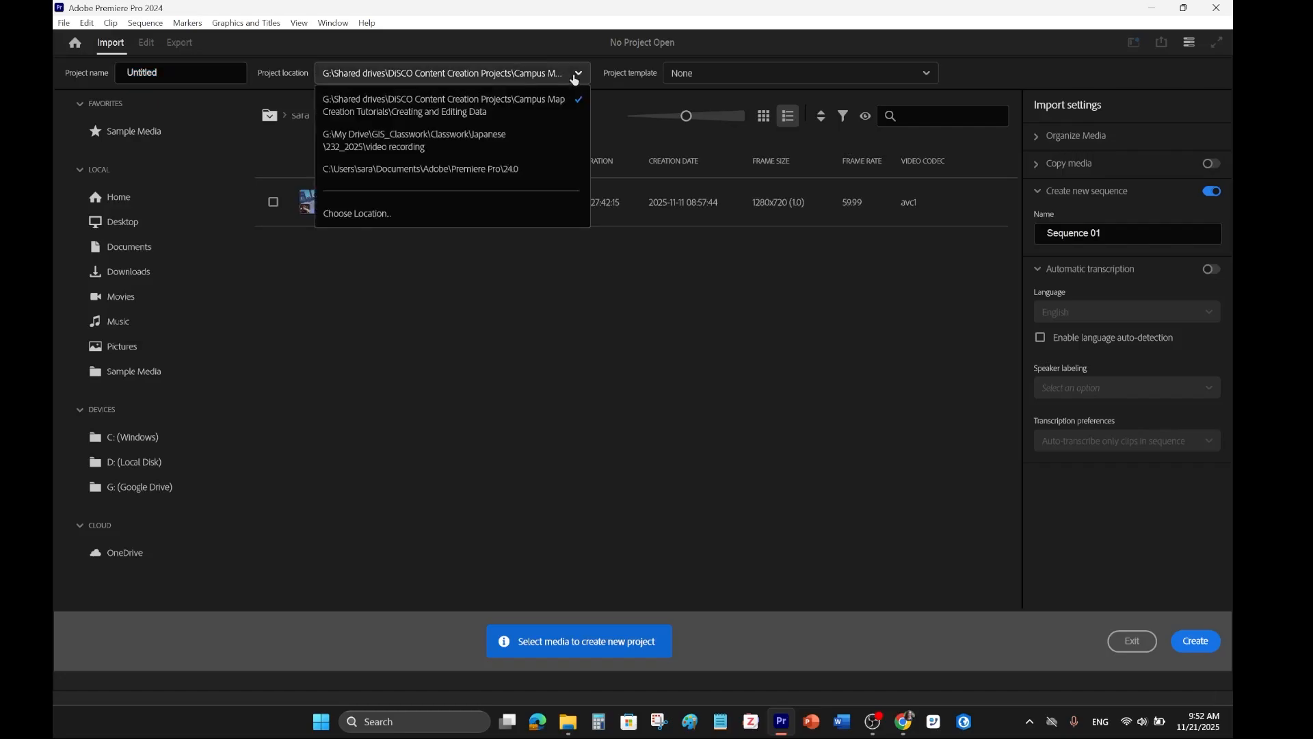
left_click(367, 214)
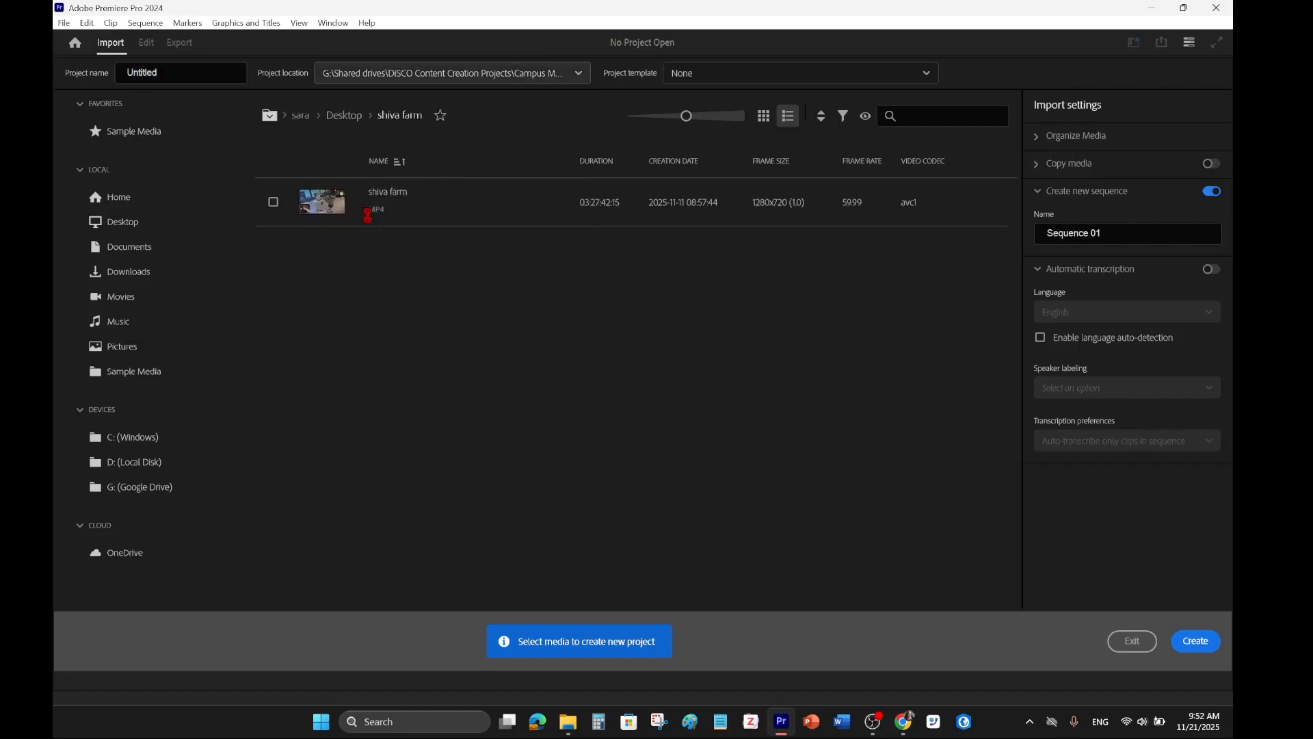
left_click(110, 163)
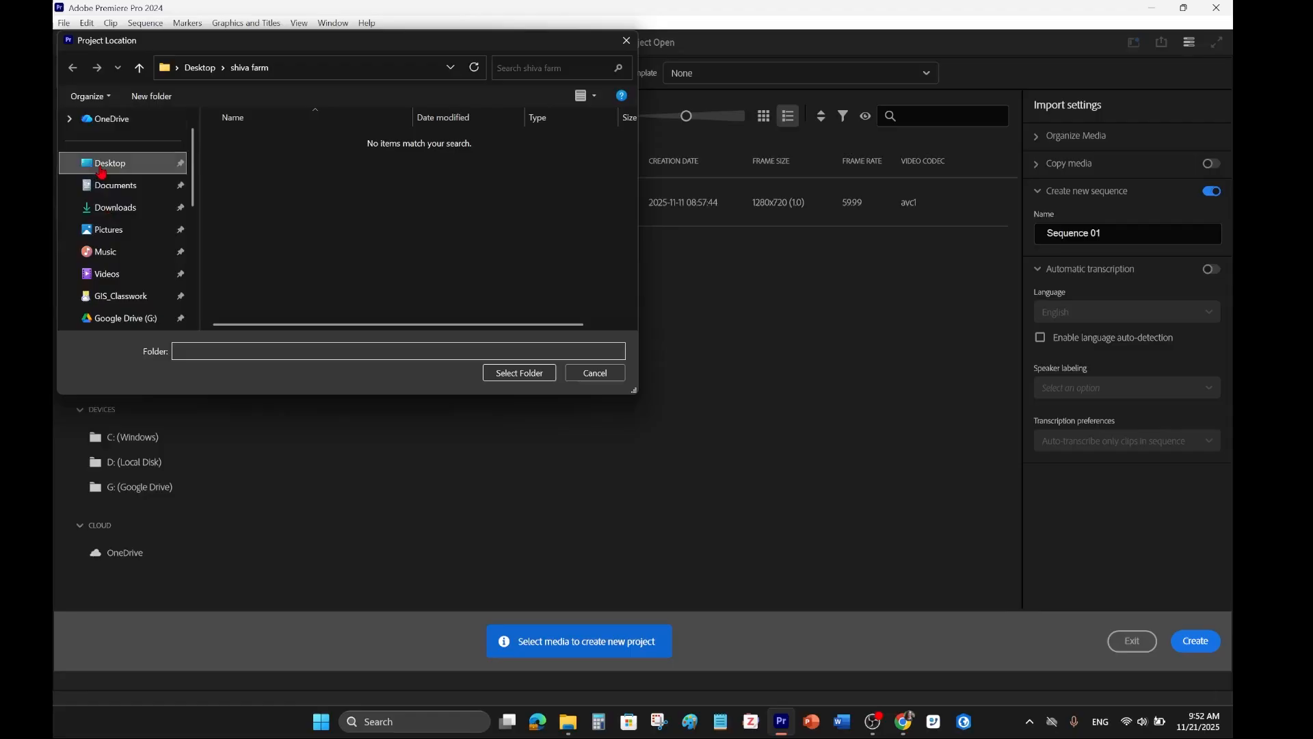
left_click(247, 147)
left_click(520, 373)
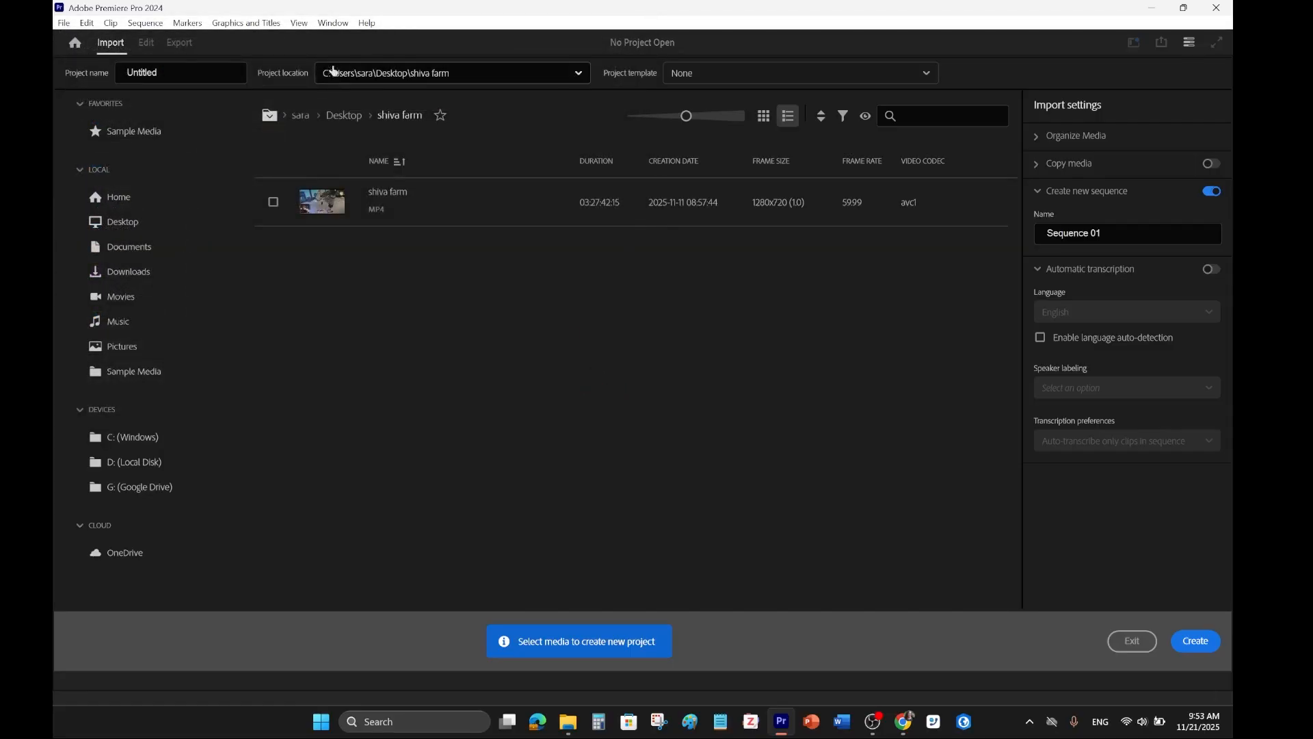
Name the project Game Play Video and create it with the shiva farm video as its media
left_click(119, 72)
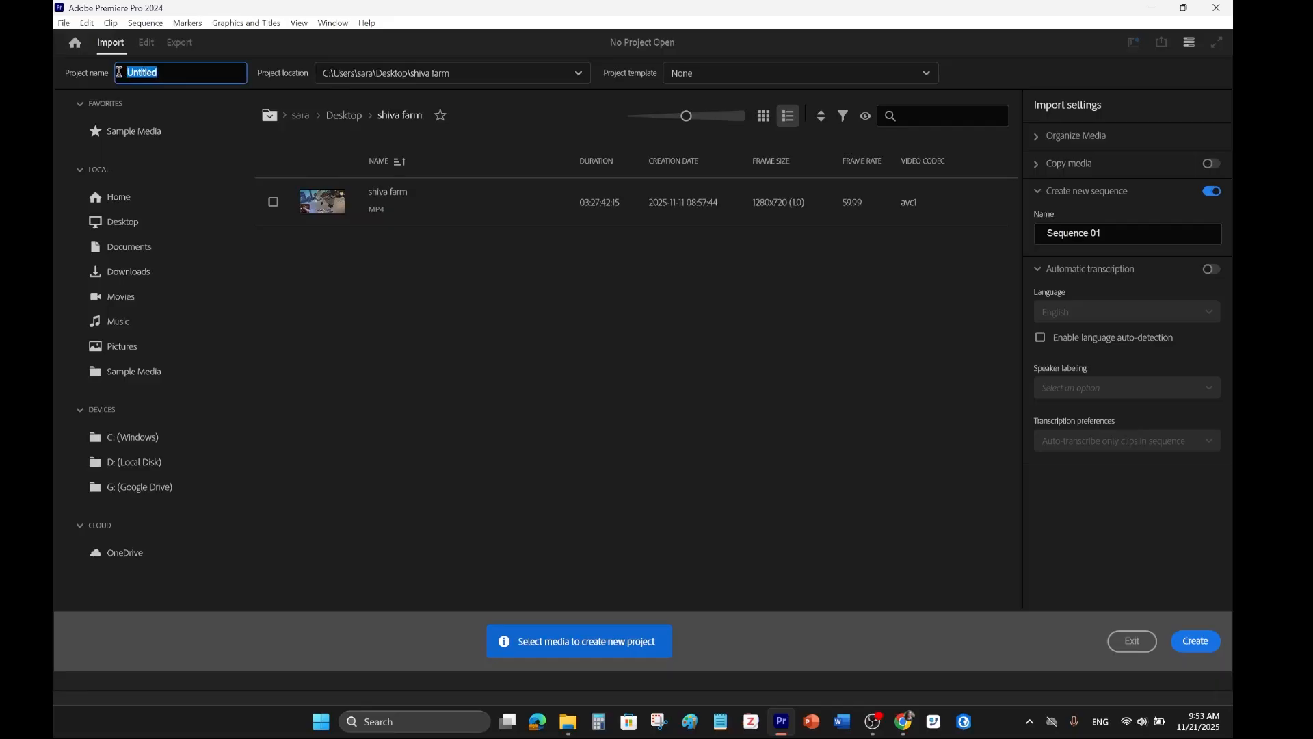
type("Game Play Video")
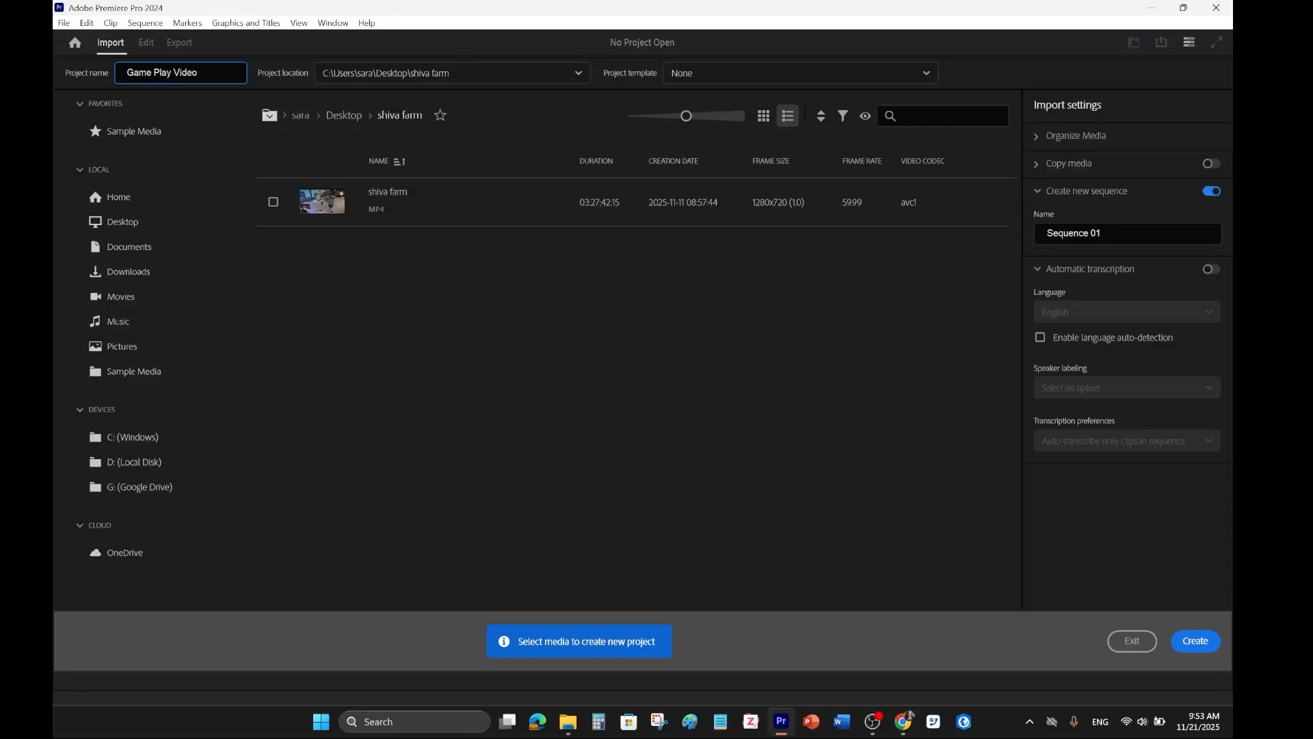
left_click(274, 202)
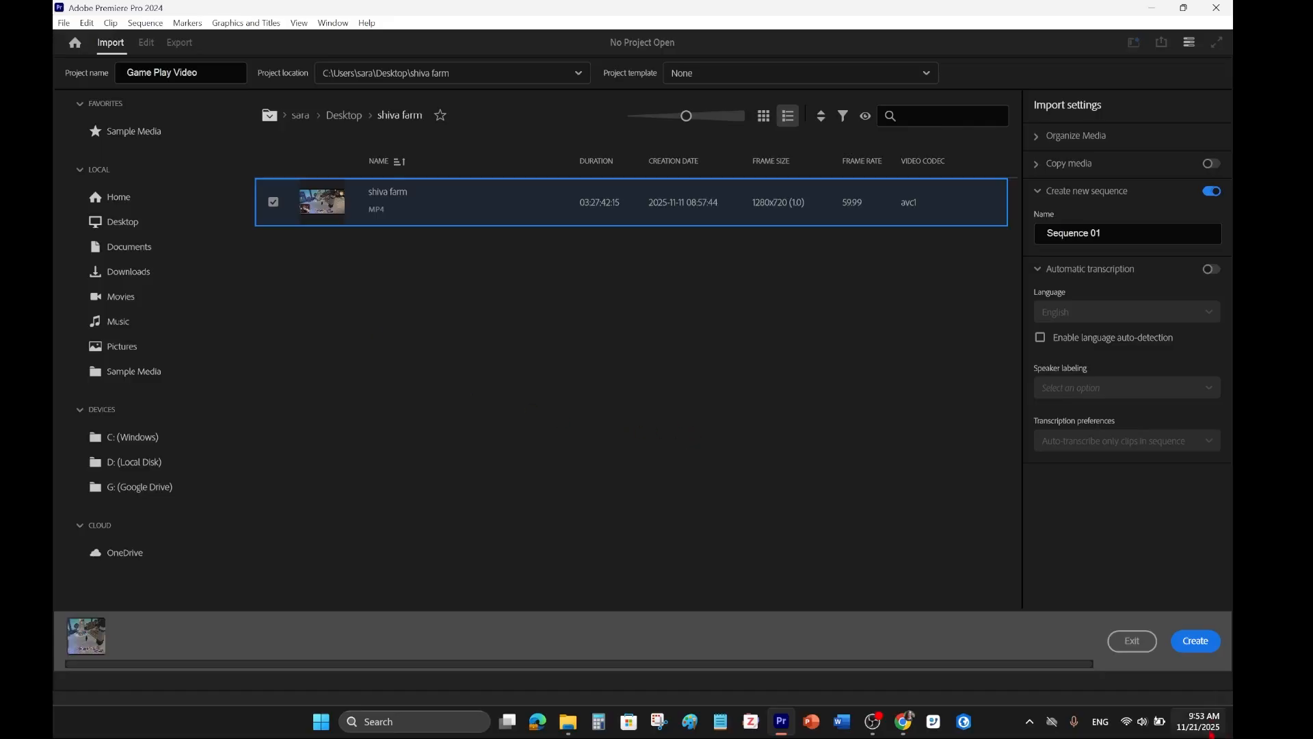
left_click(1208, 646)
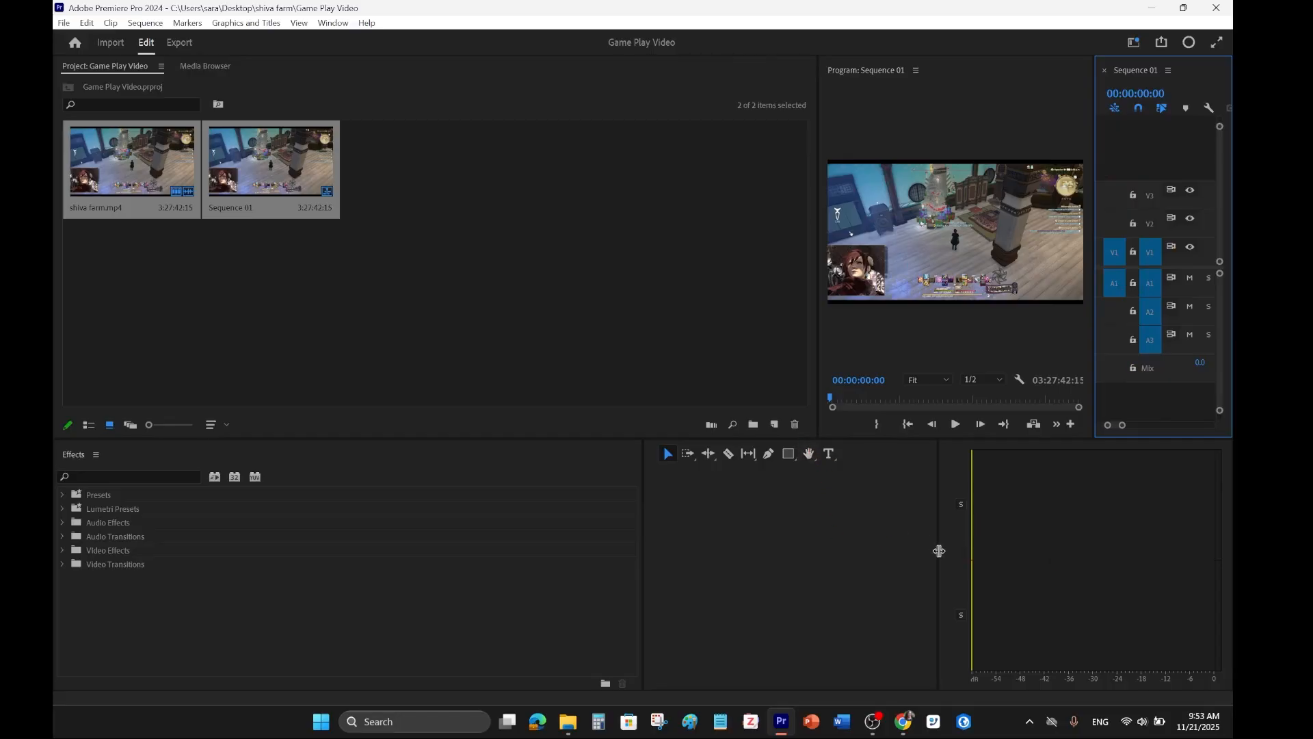
Rearrange the workspace with wider audio meters, the Project panel docked beside Effects, and a much wider sequence timeline
left_click_drag(937, 550, 661, 547)
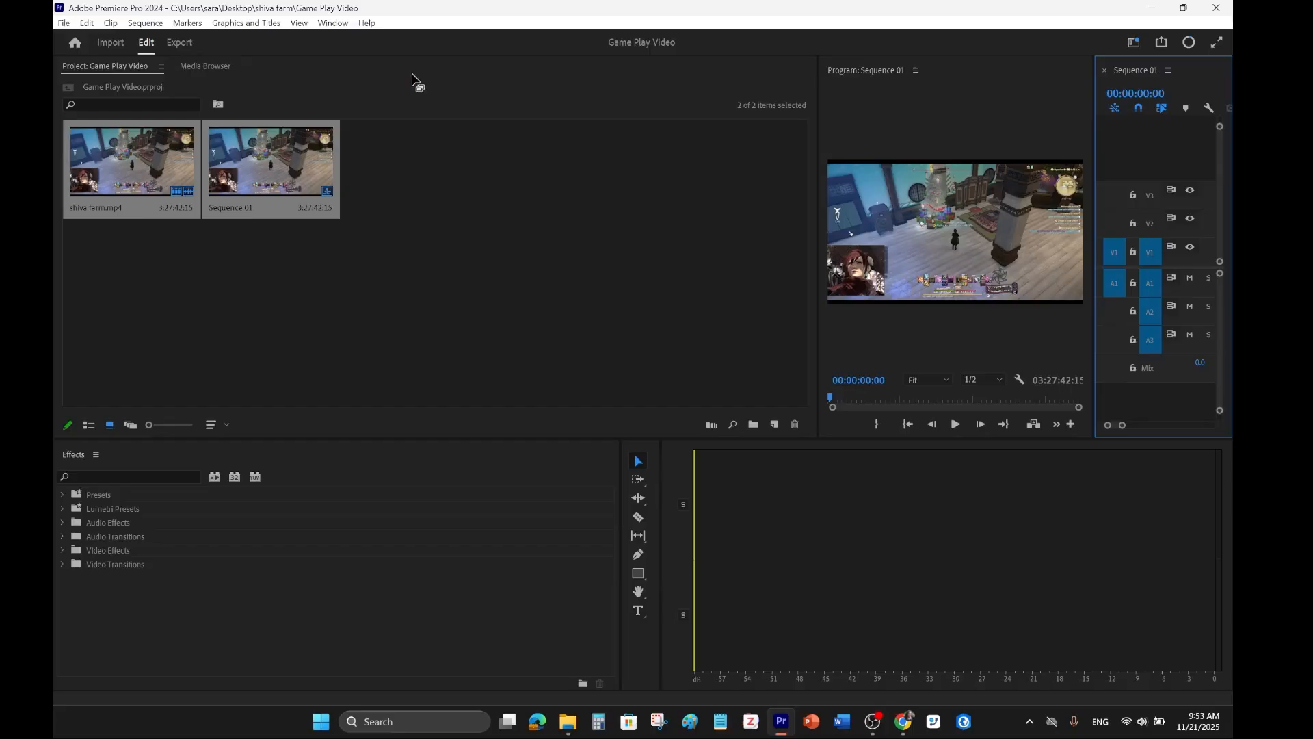
left_click(318, 108)
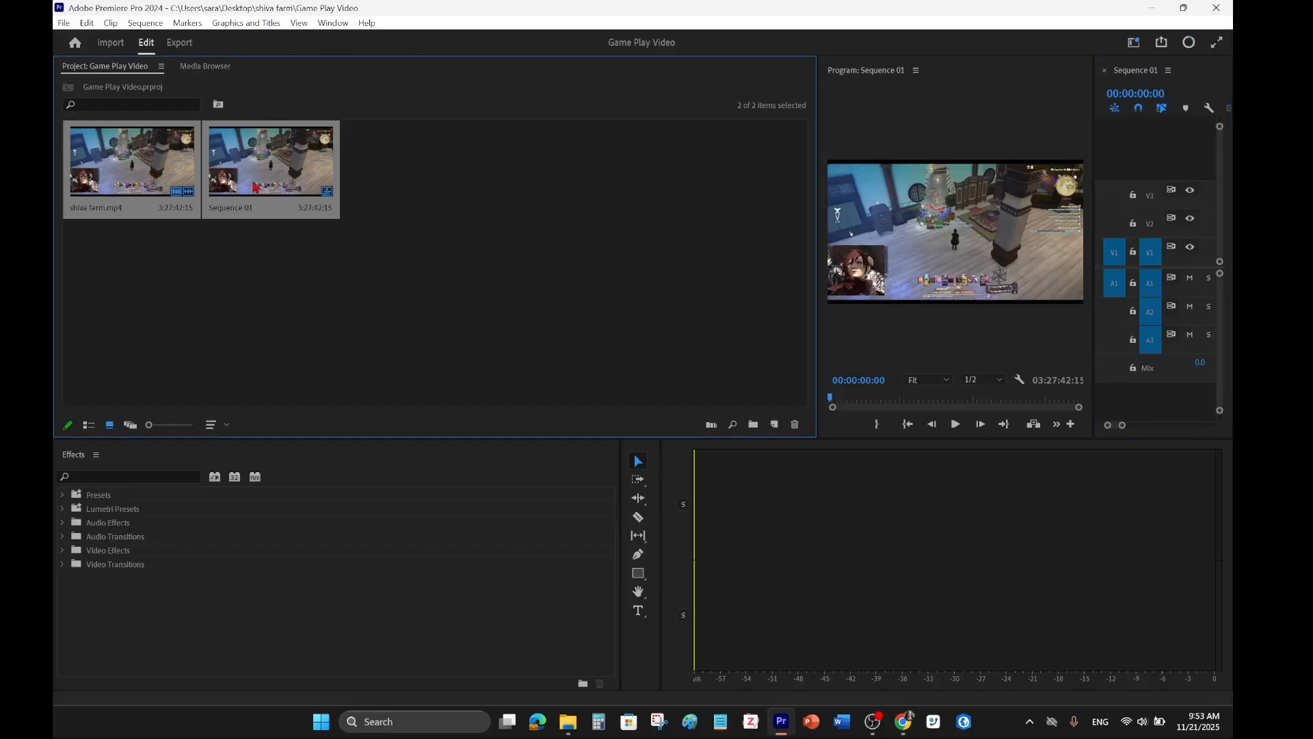
left_click_drag(277, 72, 500, 556)
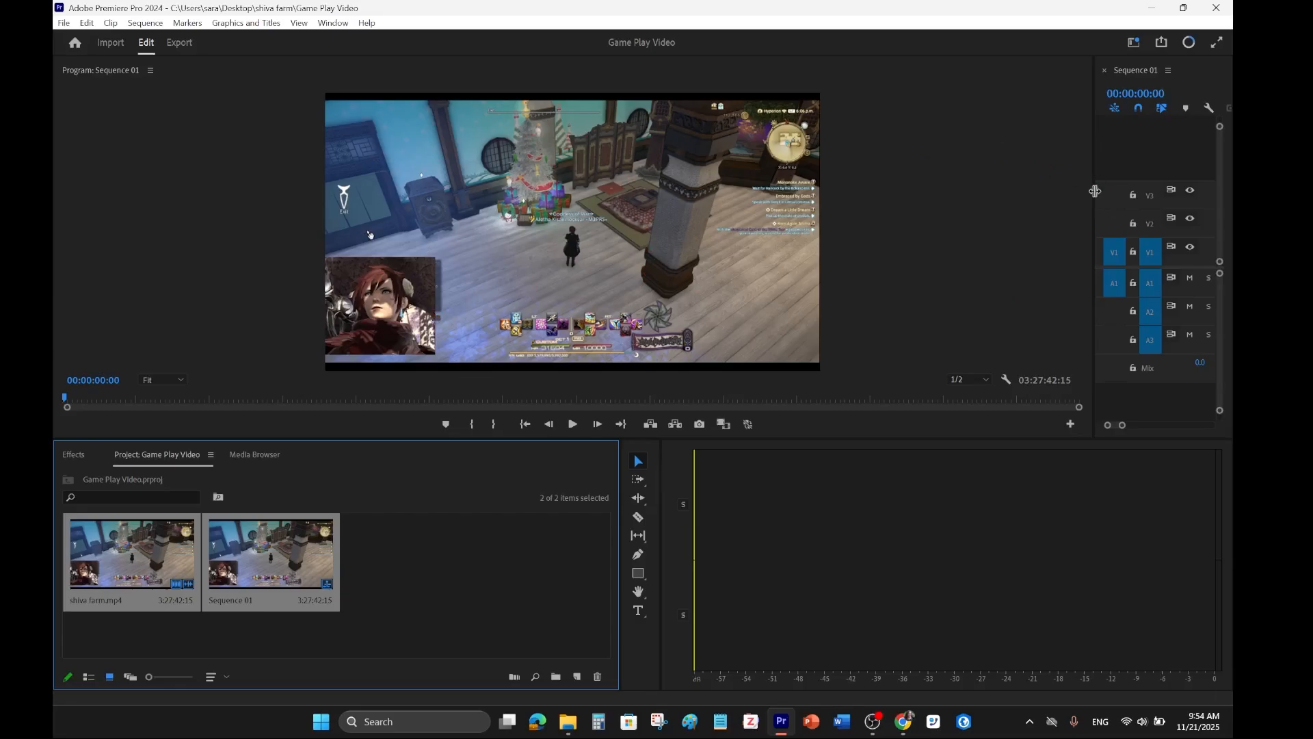
left_click_drag(1093, 193, 370, 253)
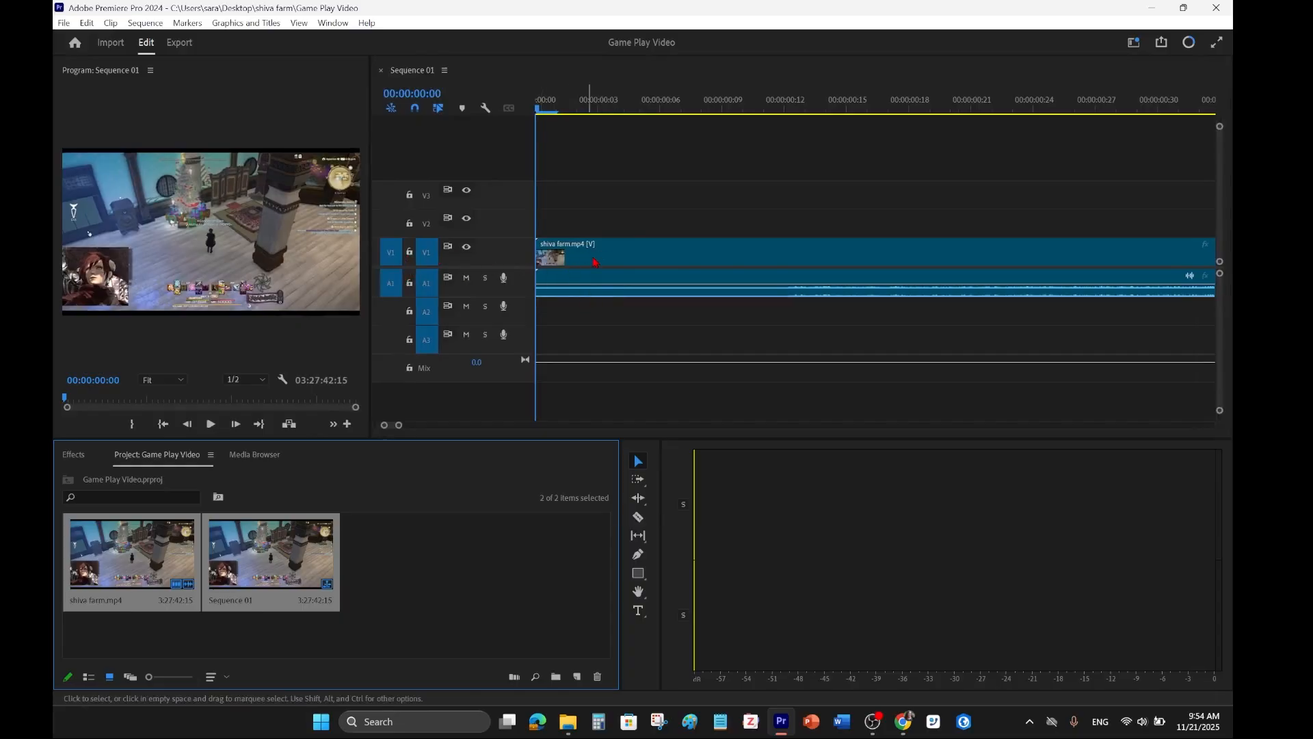
Increase the heights of the Audio 1 and Video 1 tracks and enlarge the program monitor
left_click_drag(520, 297, 520, 318)
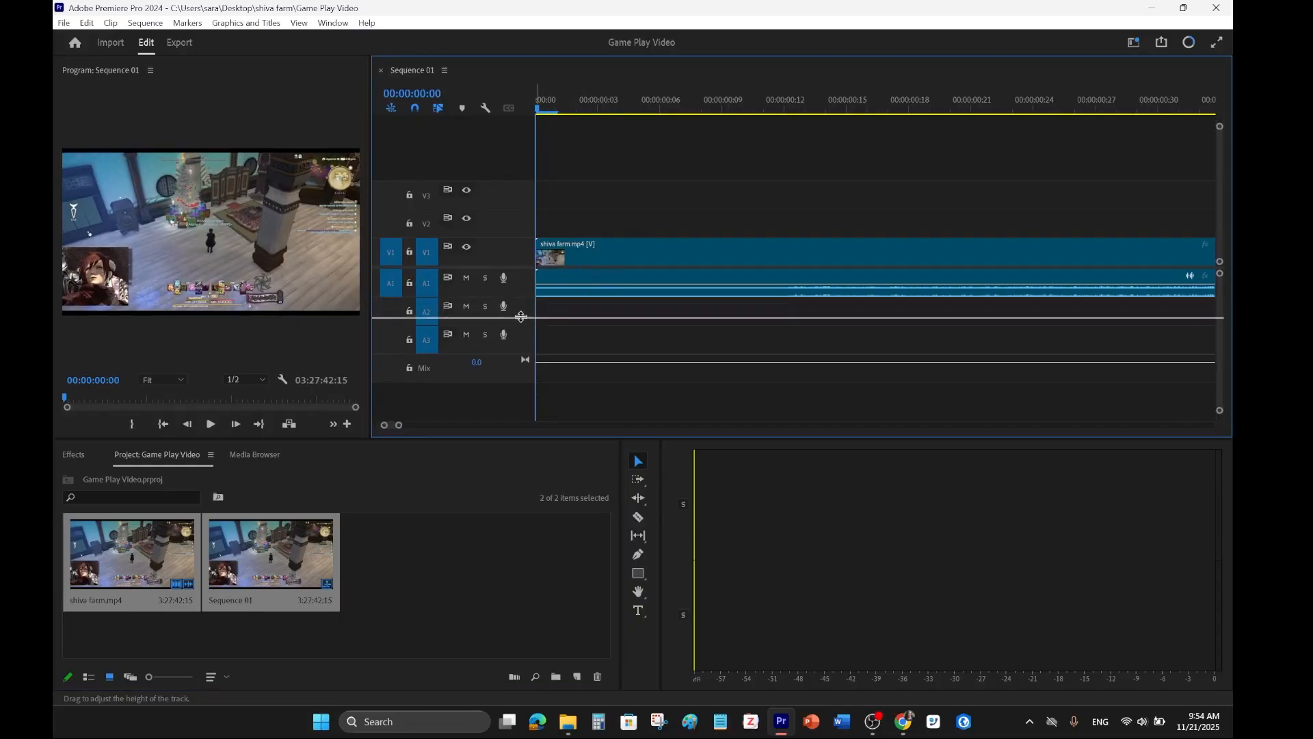
left_click_drag(509, 236, 509, 226)
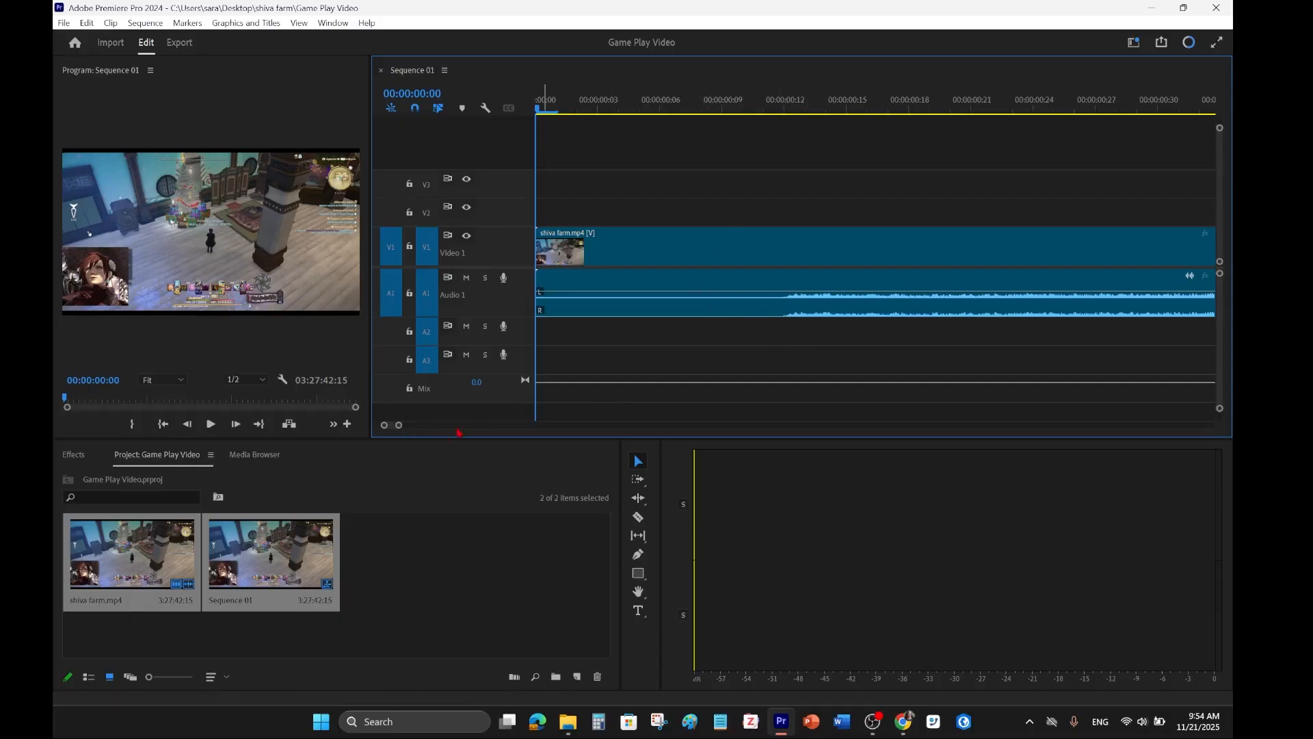
left_click_drag(399, 425, 613, 441)
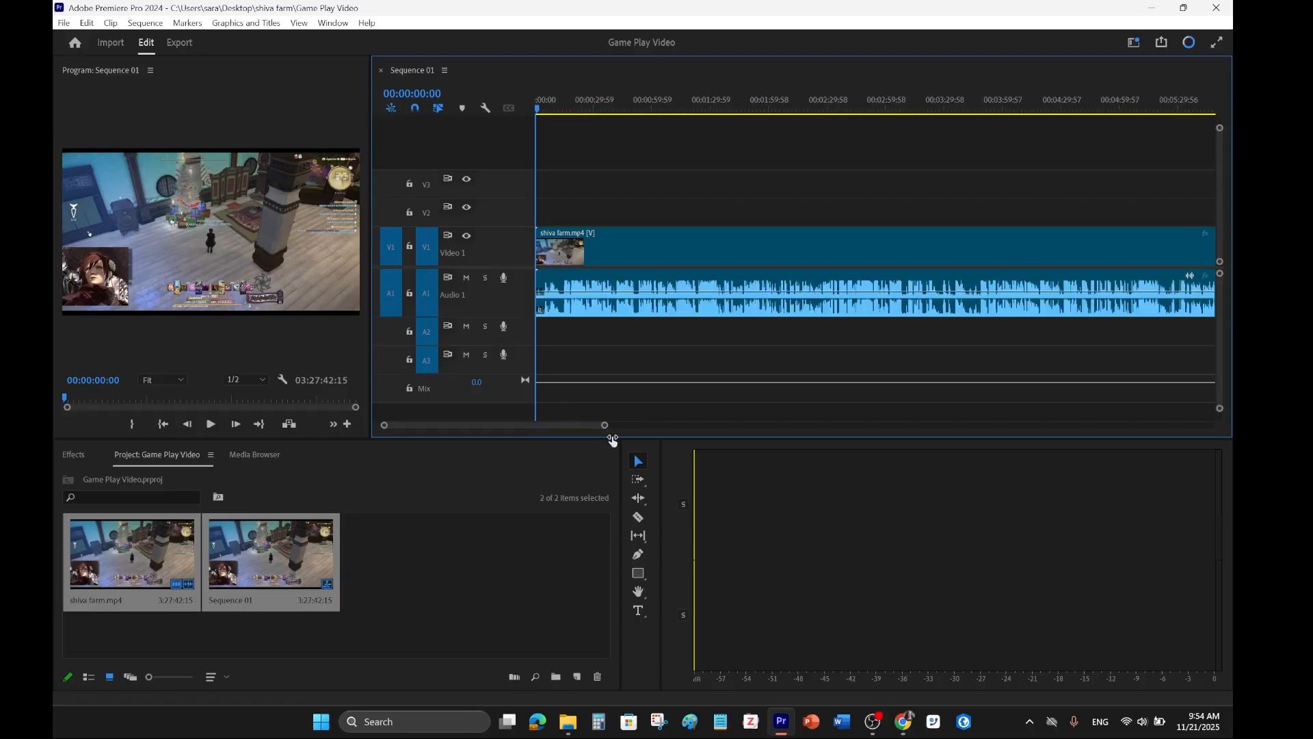
left_click_drag(376, 342, 550, 365)
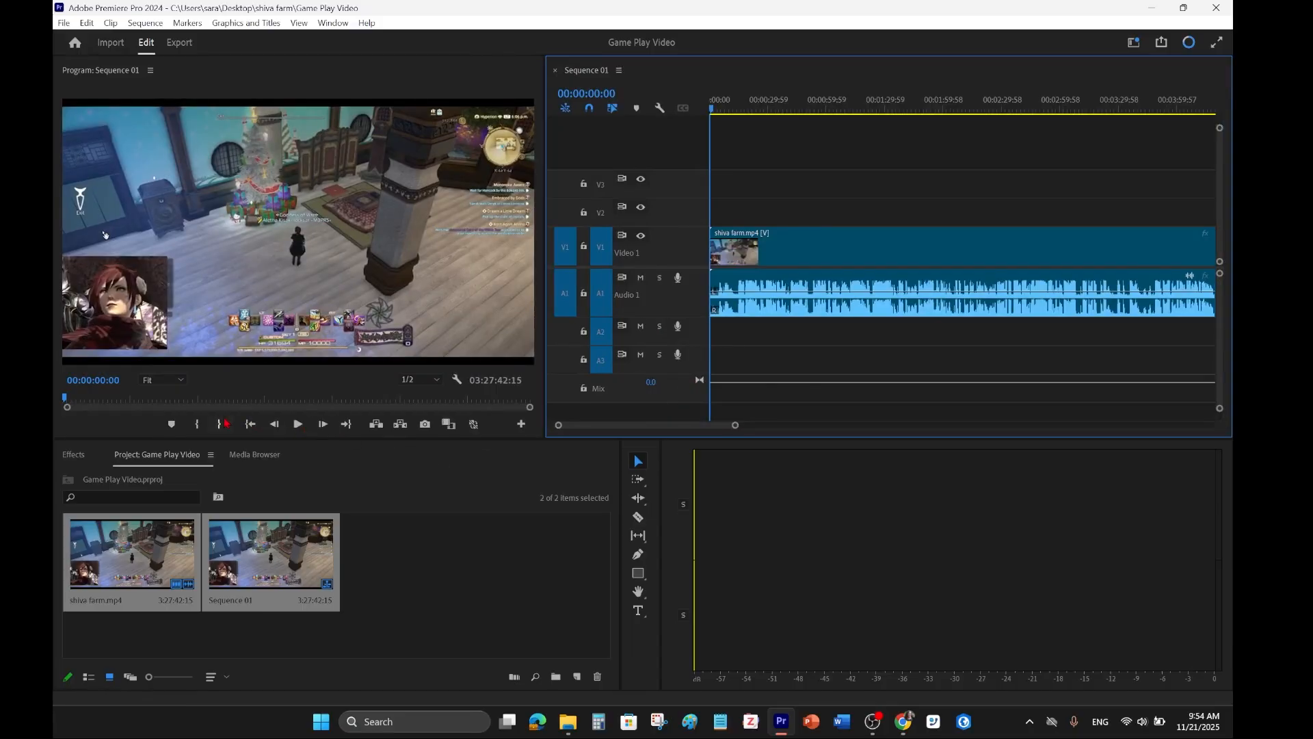
Move the playhead to timecode 01:36:05:50
left_click(98, 379)
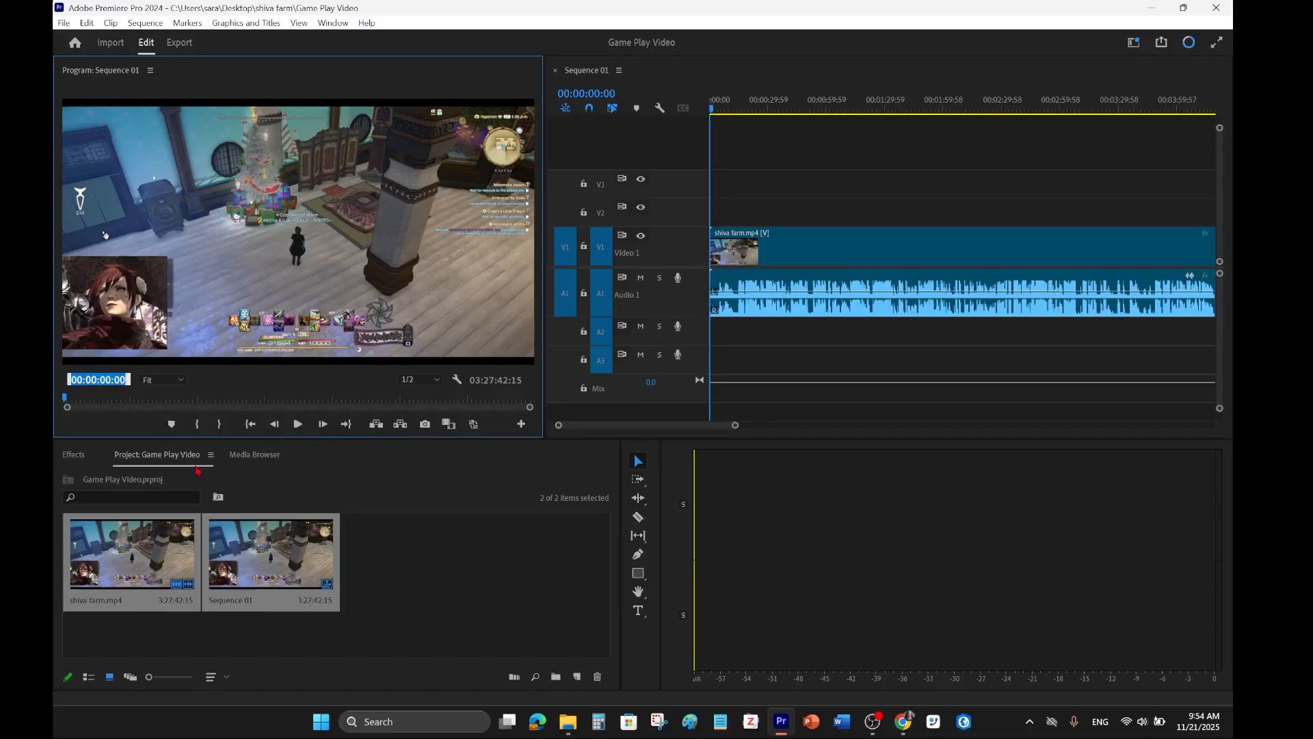
type("1:")
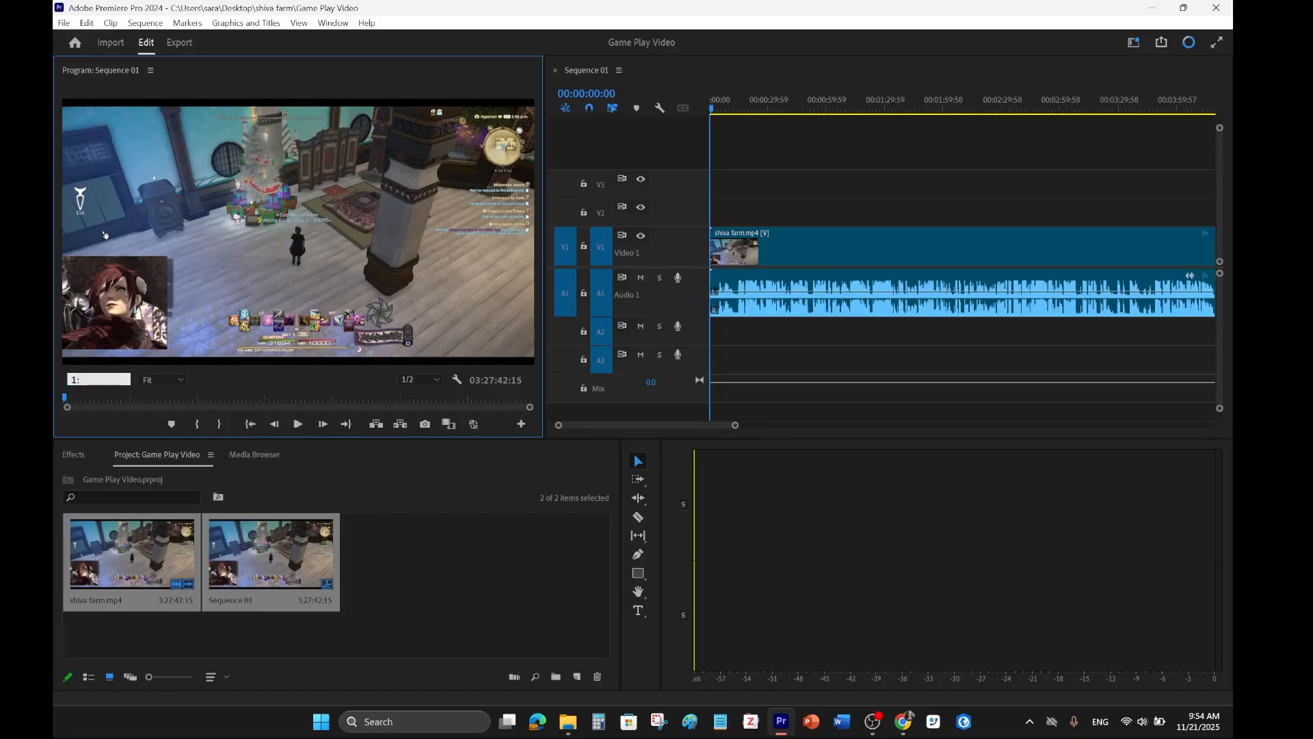
type("36:05:50")
key("Return")
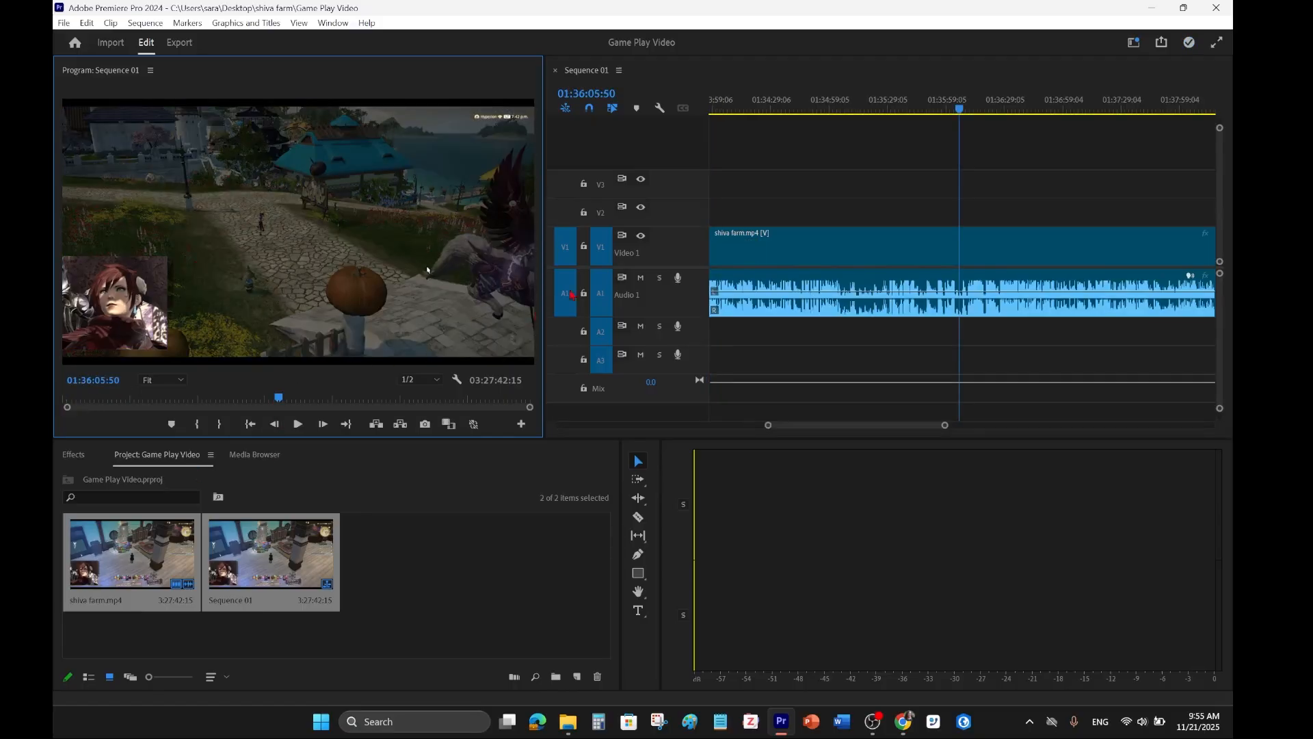
Scrub the playhead back to about 01:35:40:33, and return it to 01:36:05:50 by entering the timecode without separators
scroll(842, 427, "down", 2)
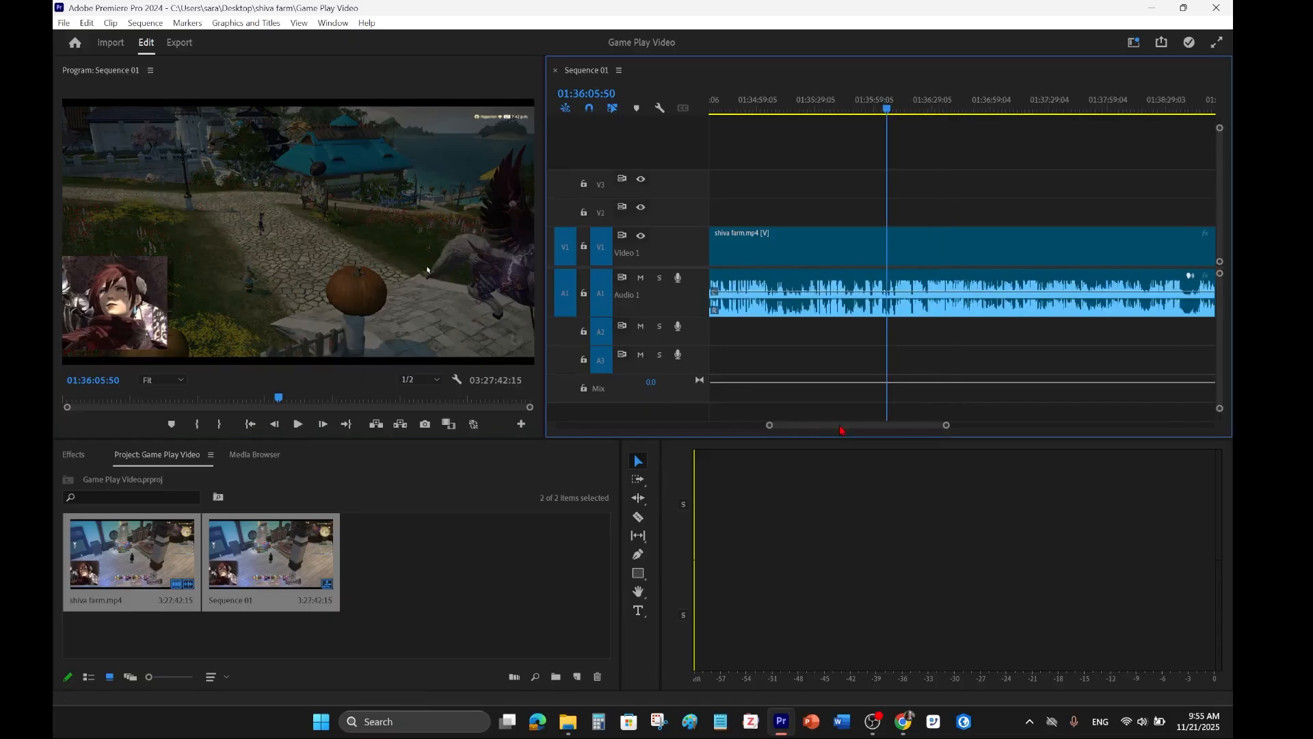
left_click_drag(887, 110, 838, 115)
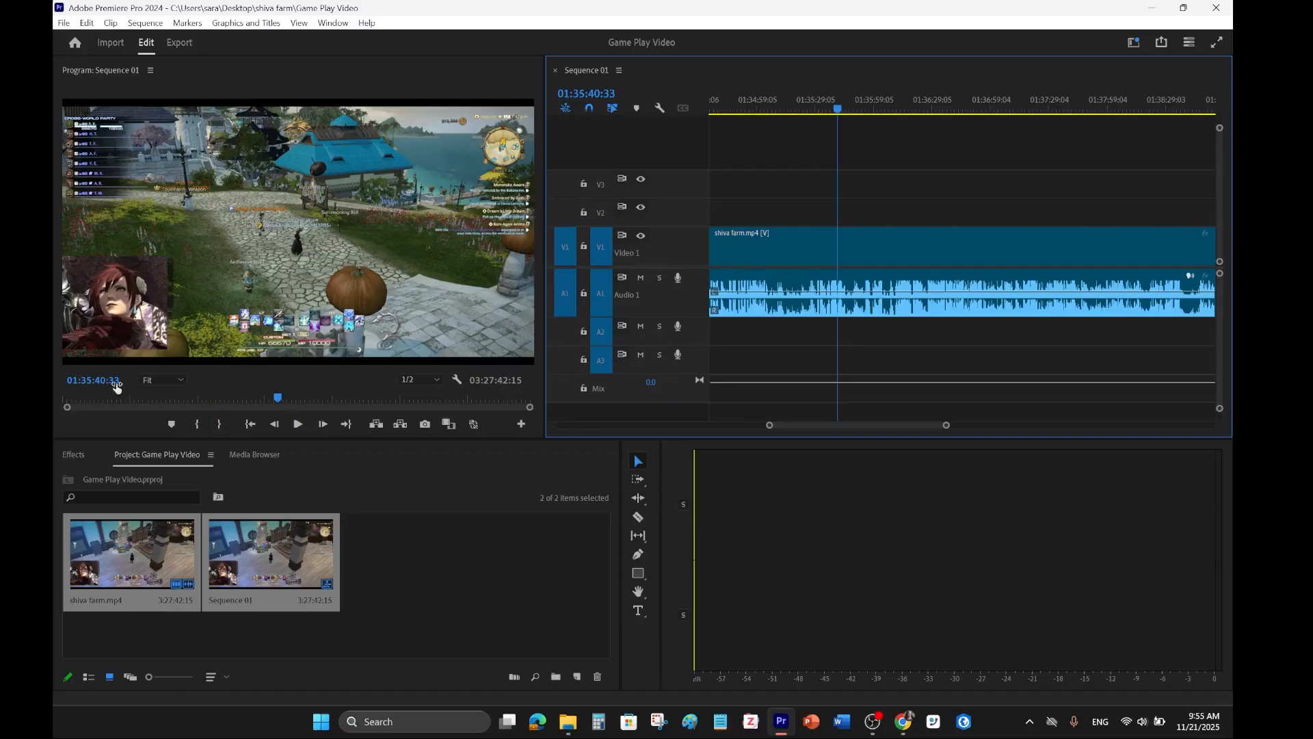
left_click(99, 379)
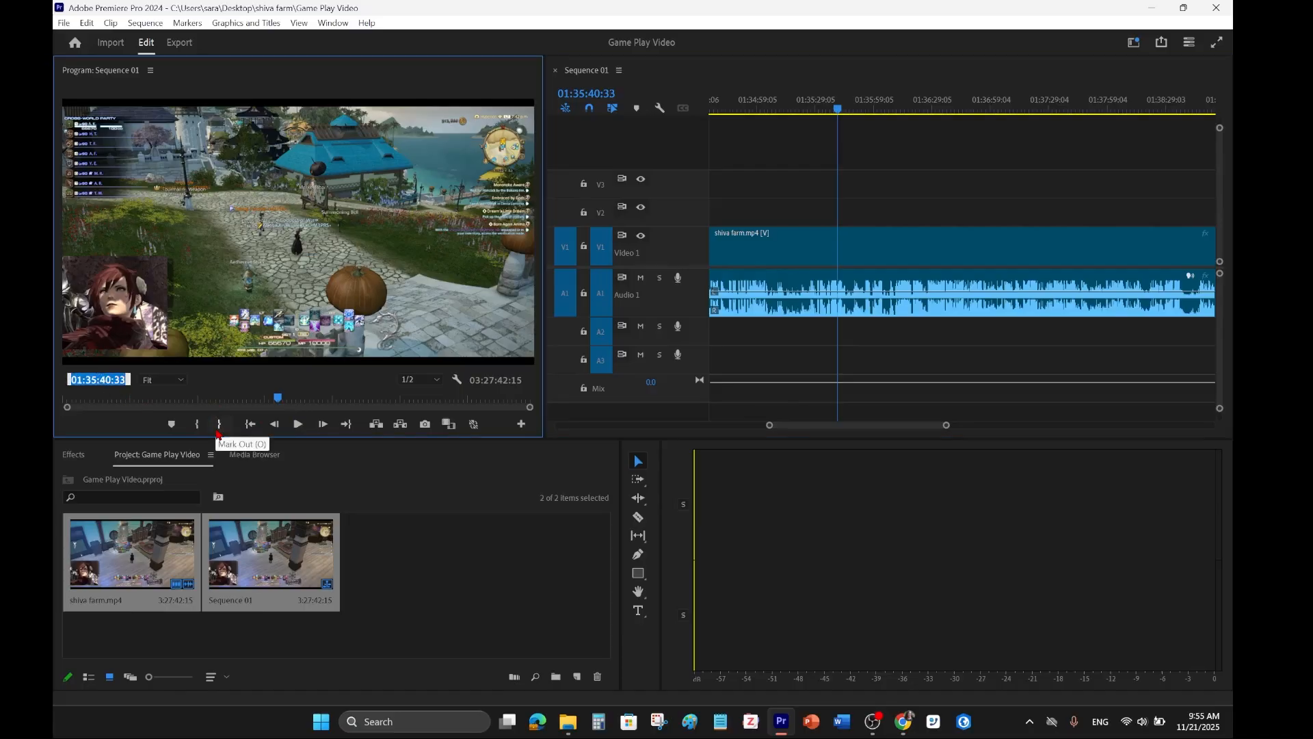
type("1360550")
key("Return")
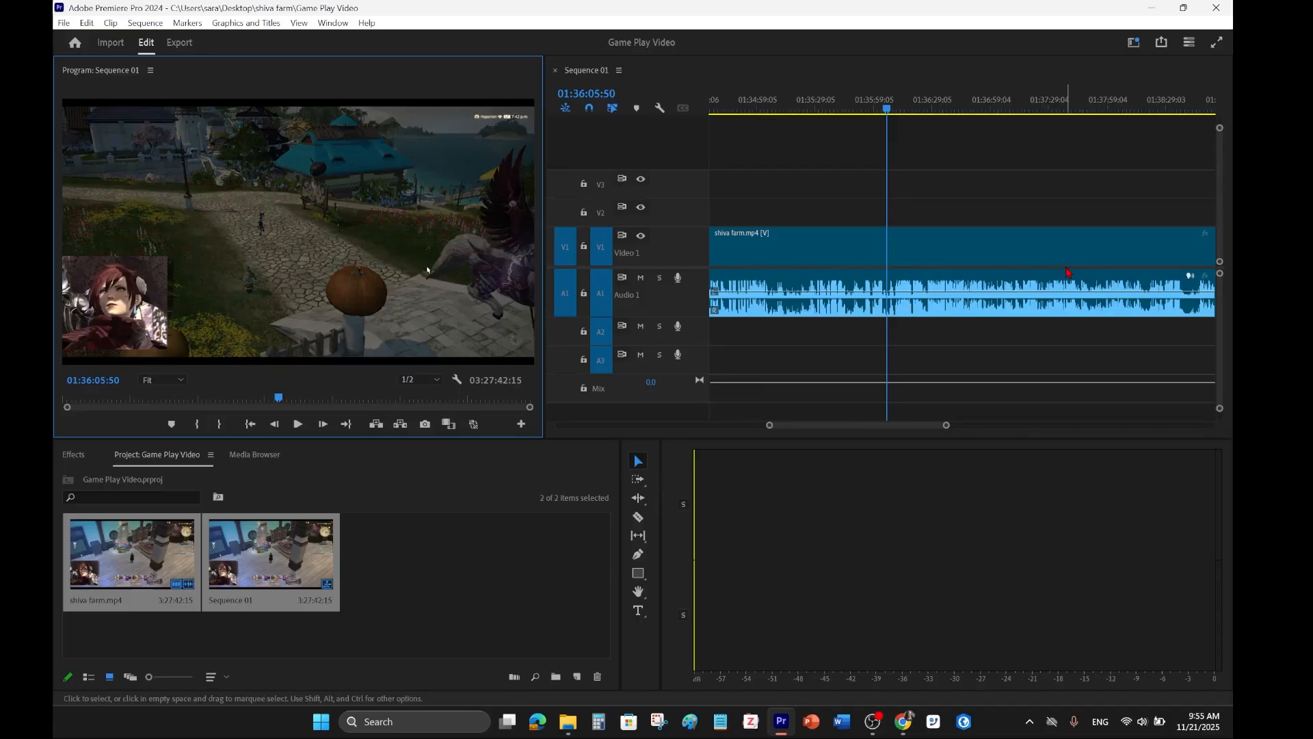
Split the shiva farm clip at the playhead with the Razor tool and delete the part before the cut
left_click(638, 518)
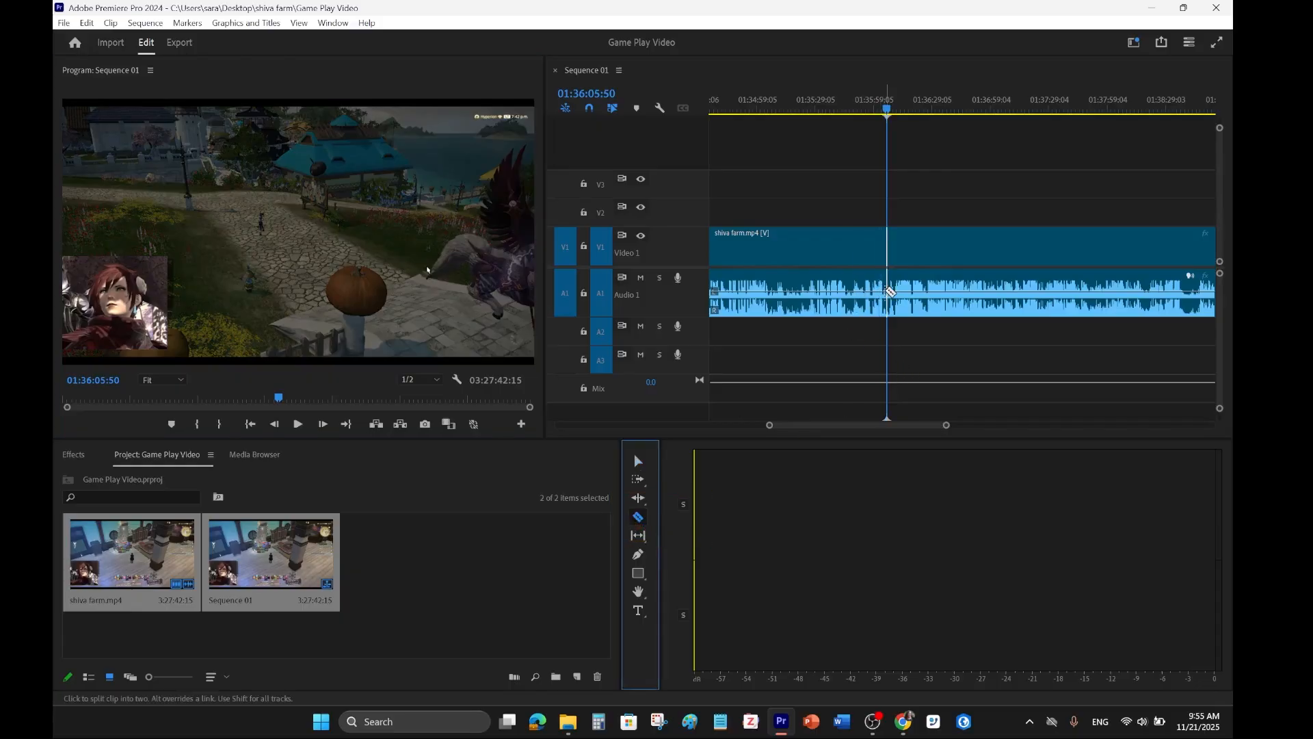
left_click(889, 292)
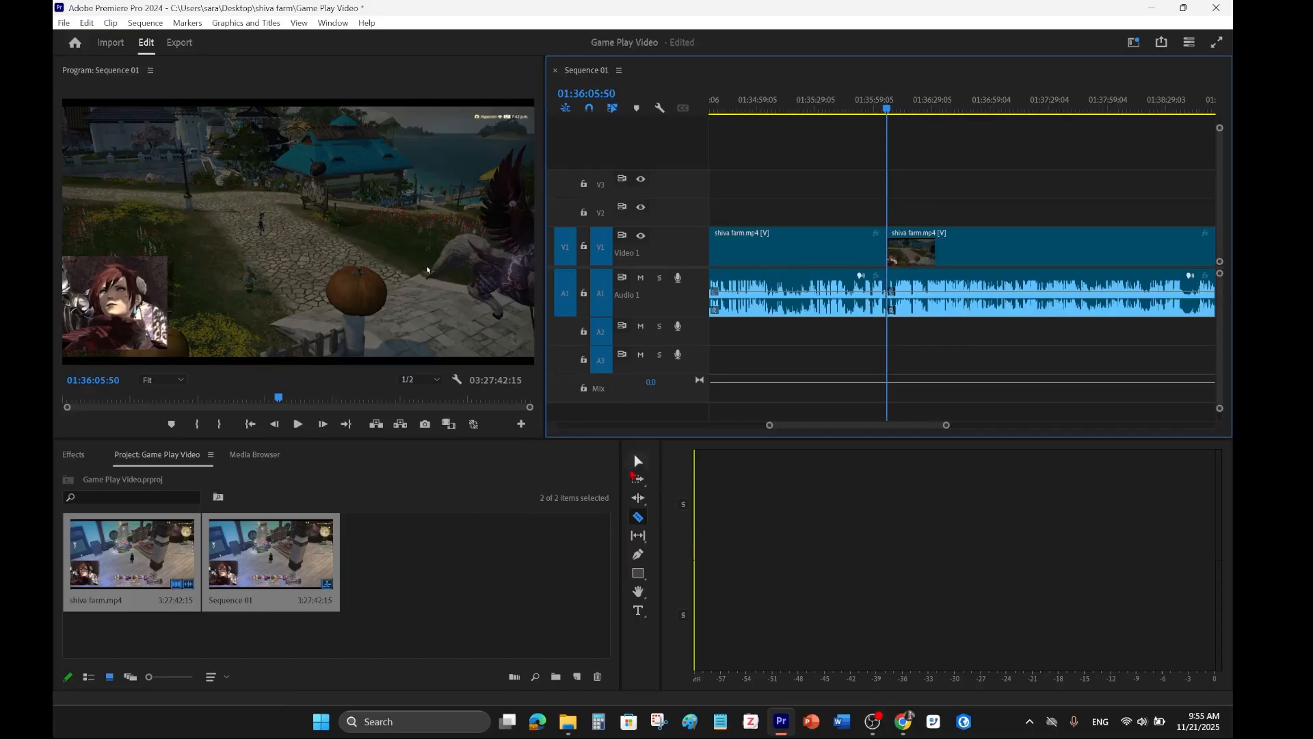
left_click(639, 461)
left_click(770, 236)
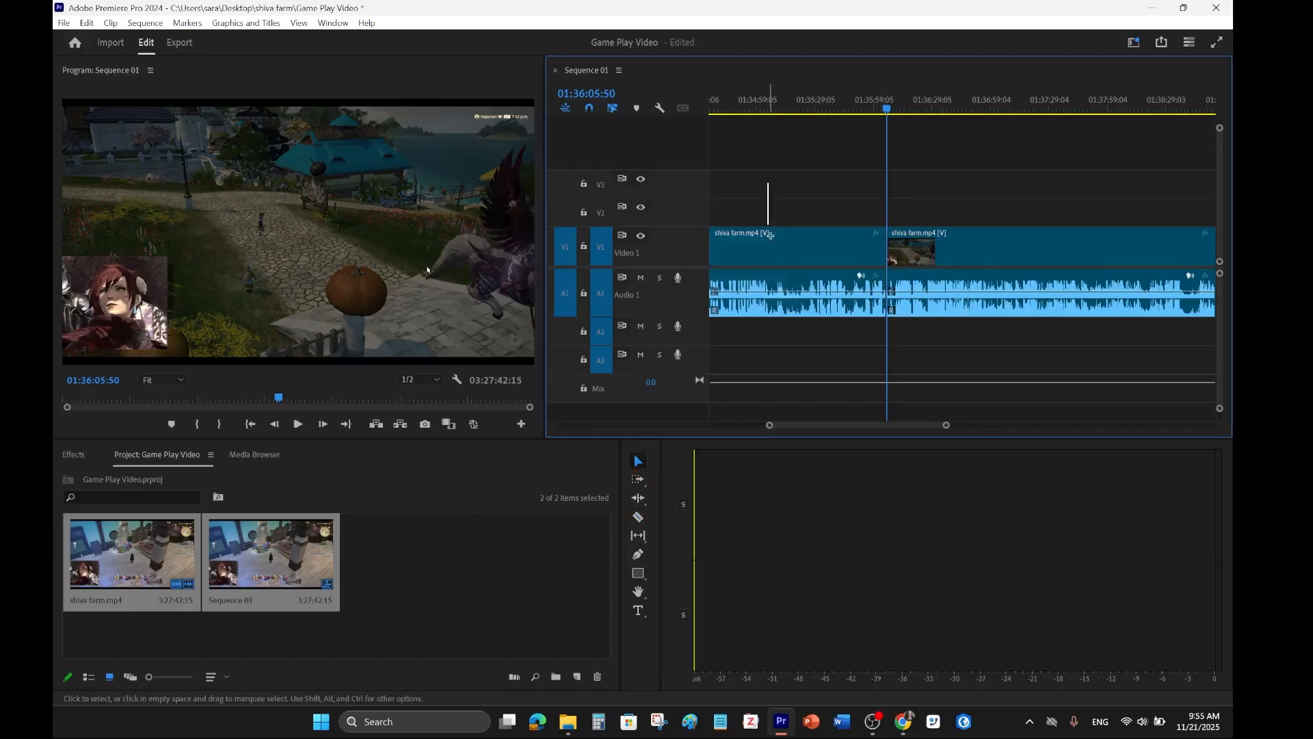
key("Delete")
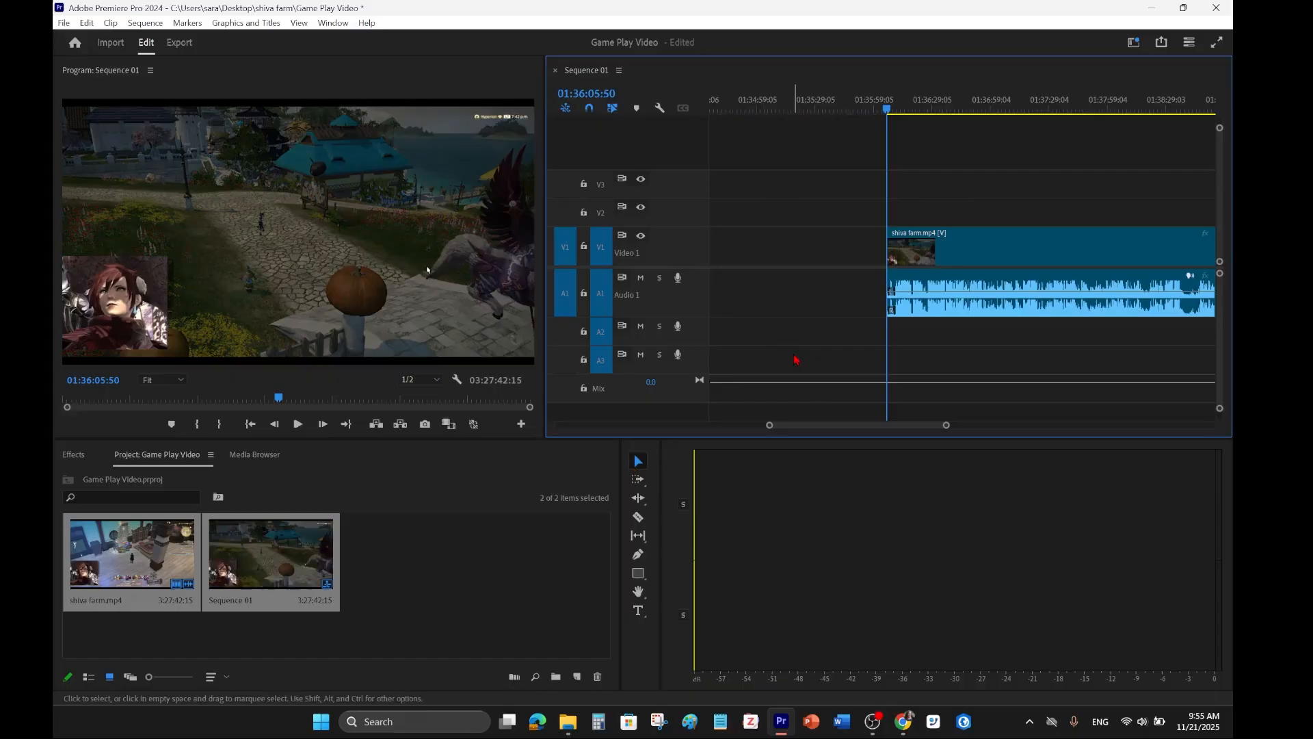
Move the remaining video and audio clip to the start of the sequence
left_click_drag(778, 428, 519, 425)
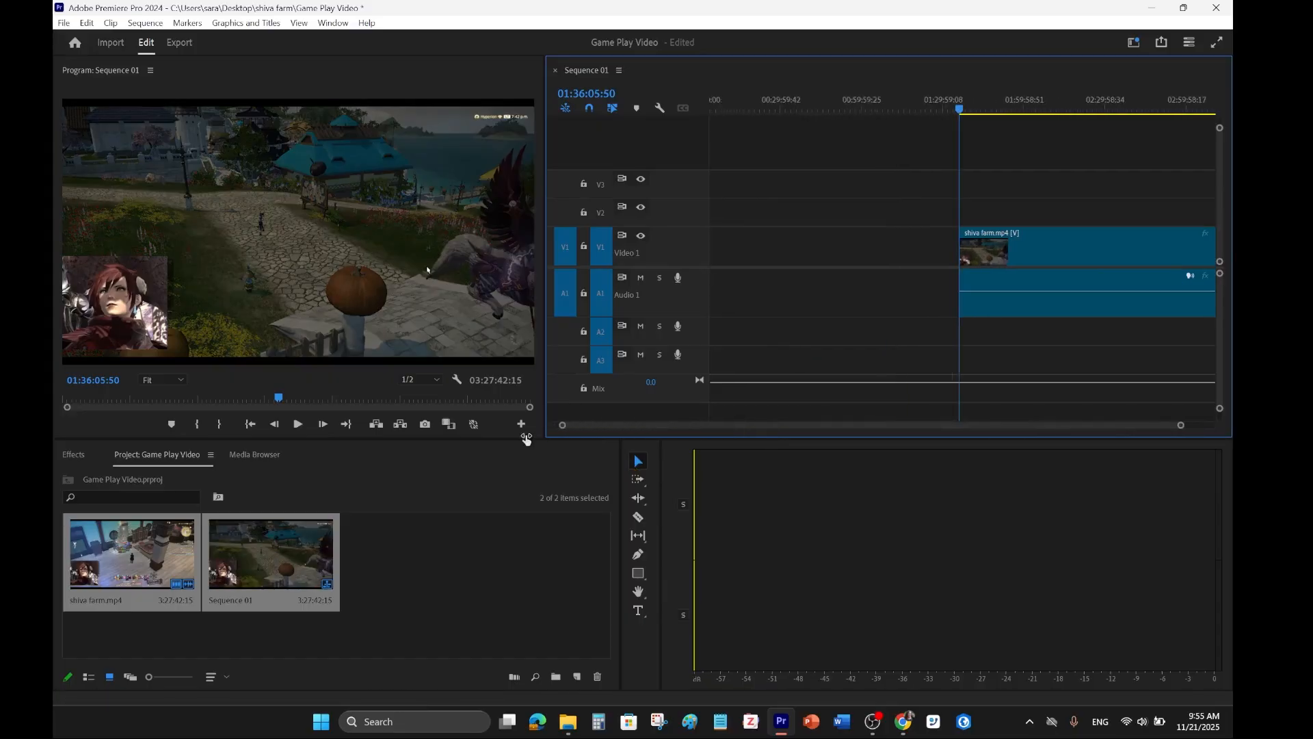
left_click_drag(1063, 152, 1139, 360)
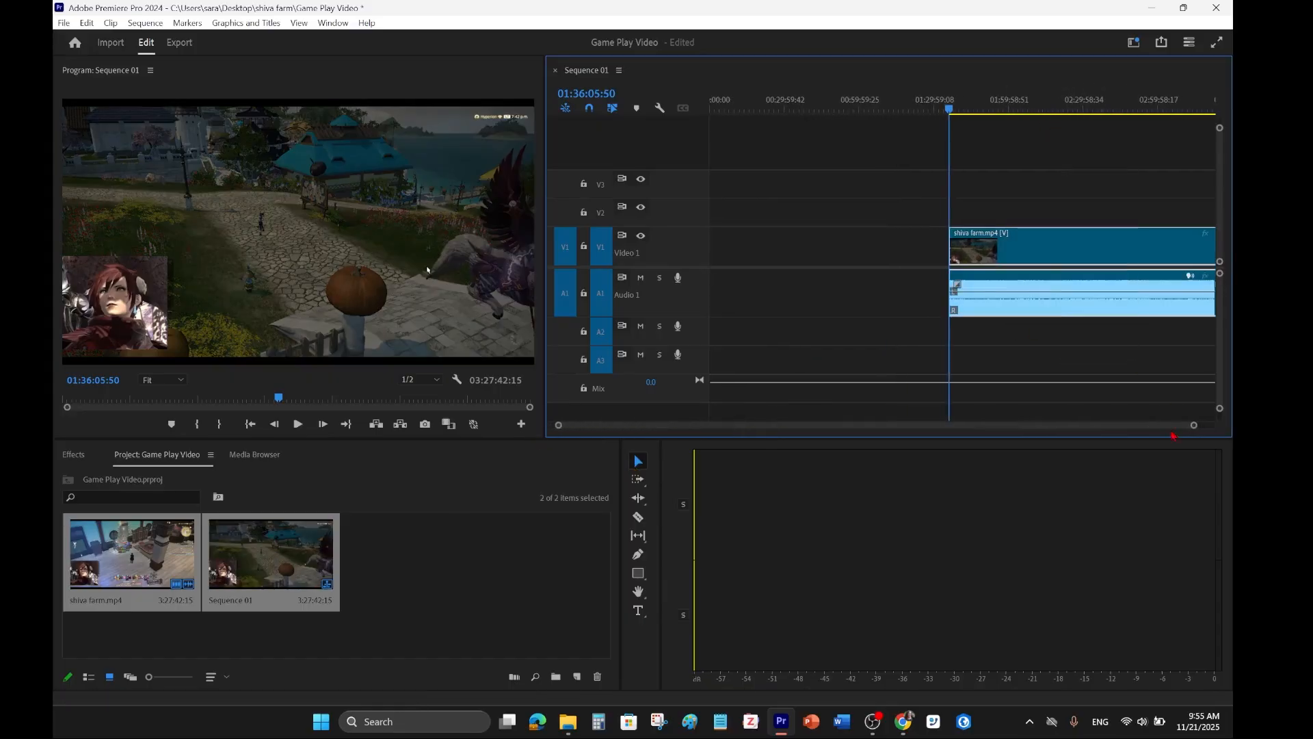
left_click_drag(1111, 298, 867, 260)
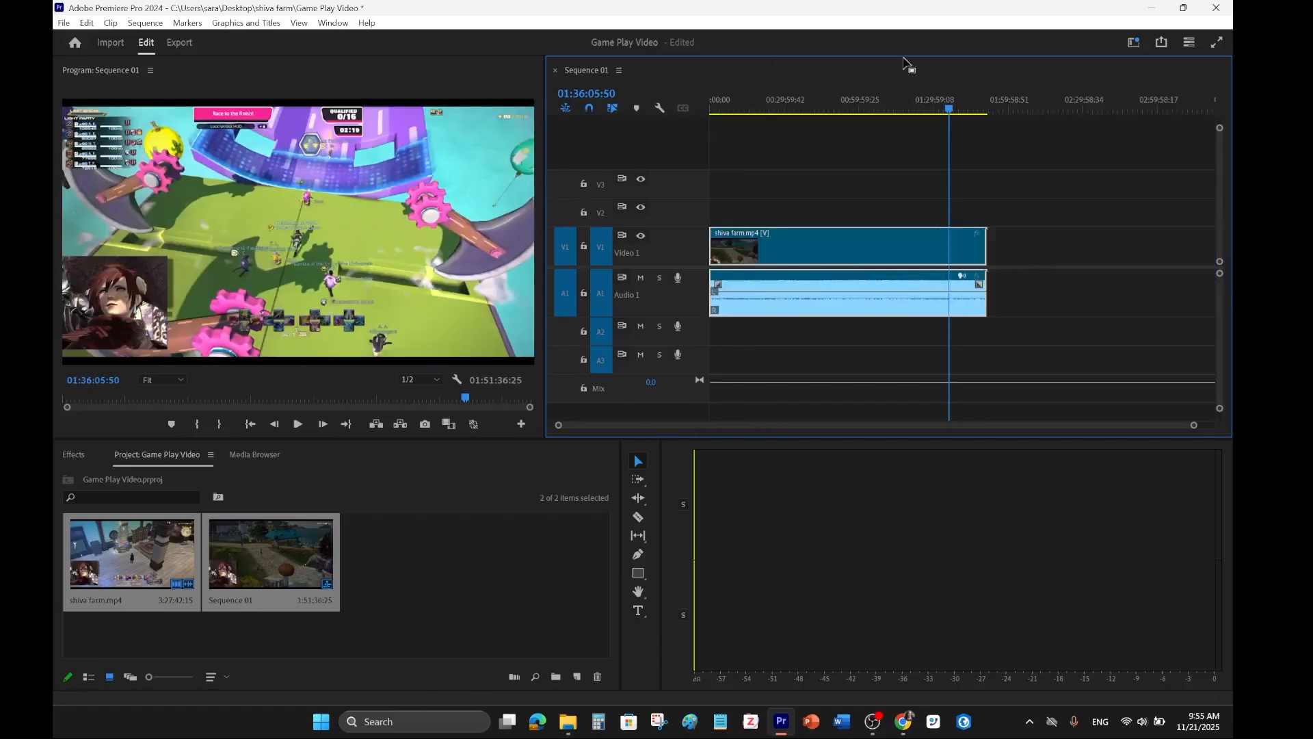
Return the playhead to the sequence start, and place it at about 00:05:58:23 as the end point of the wanted section
left_click_drag(950, 106, 711, 106)
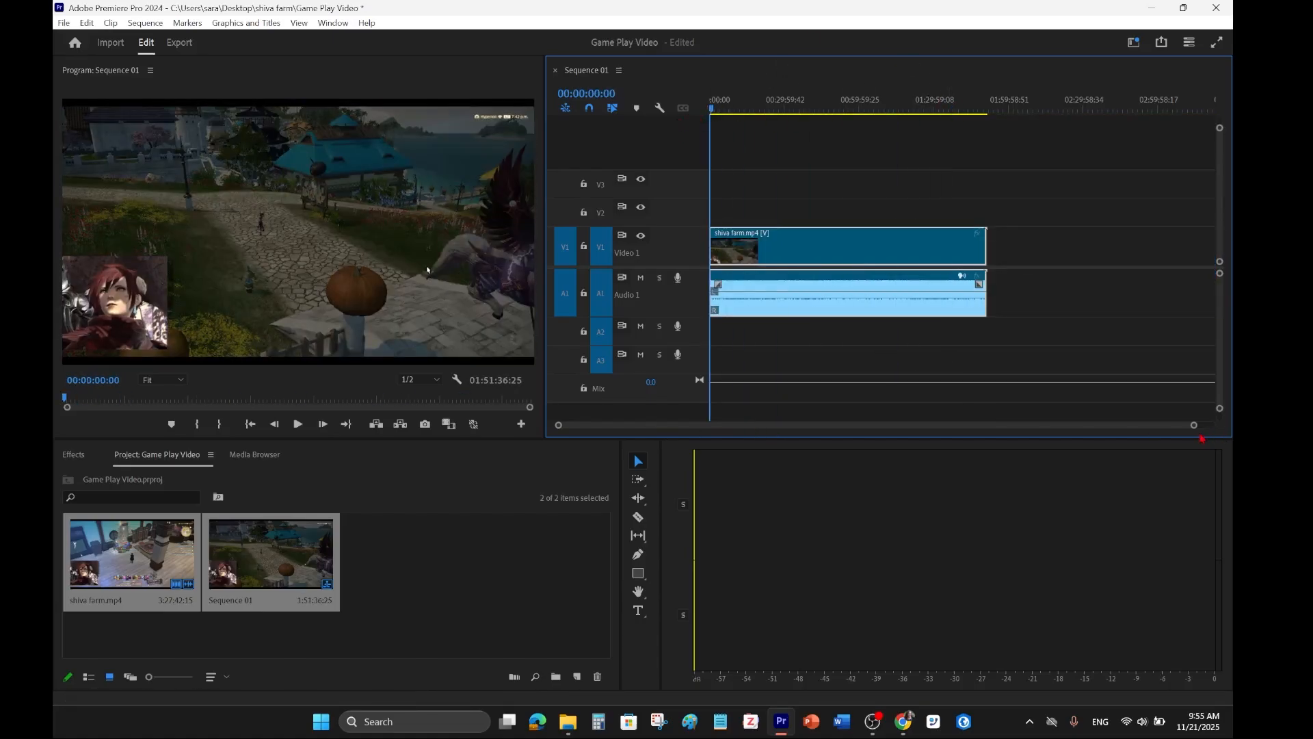
left_click_drag(1193, 427, 893, 439)
left_click_drag(695, 426, 680, 427)
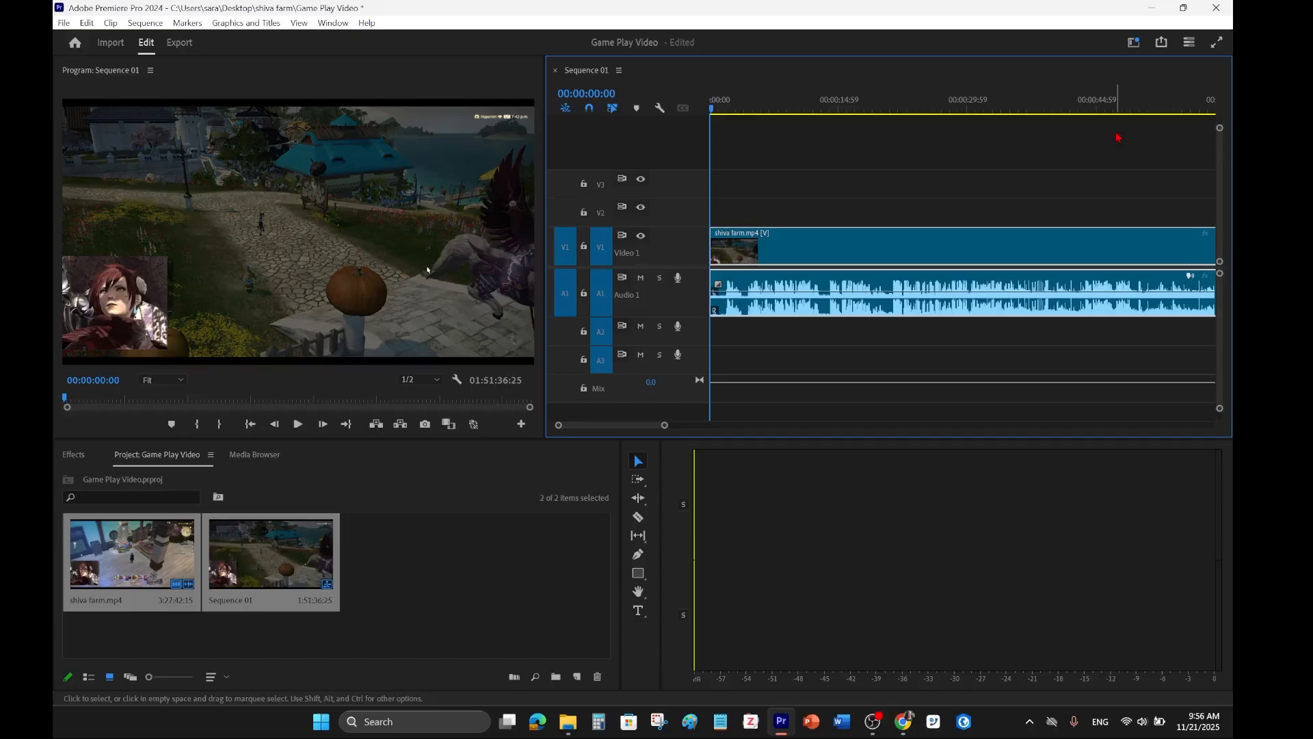
key("minus")
key("minus")
key("minus")
key("minus")
left_click(940, 102)
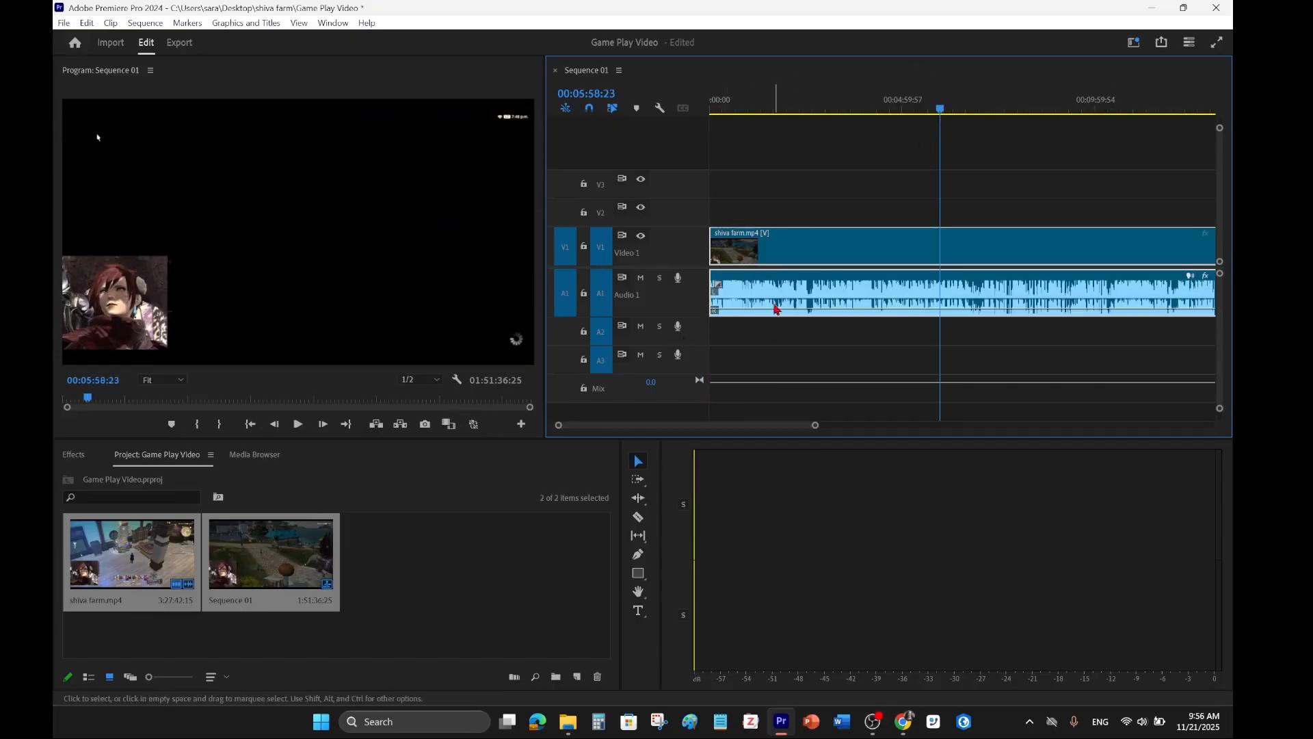
Split the shiva farm clip at the playhead with the Razor tool and delete the part after the cut
left_click_drag(775, 308, 775, 293)
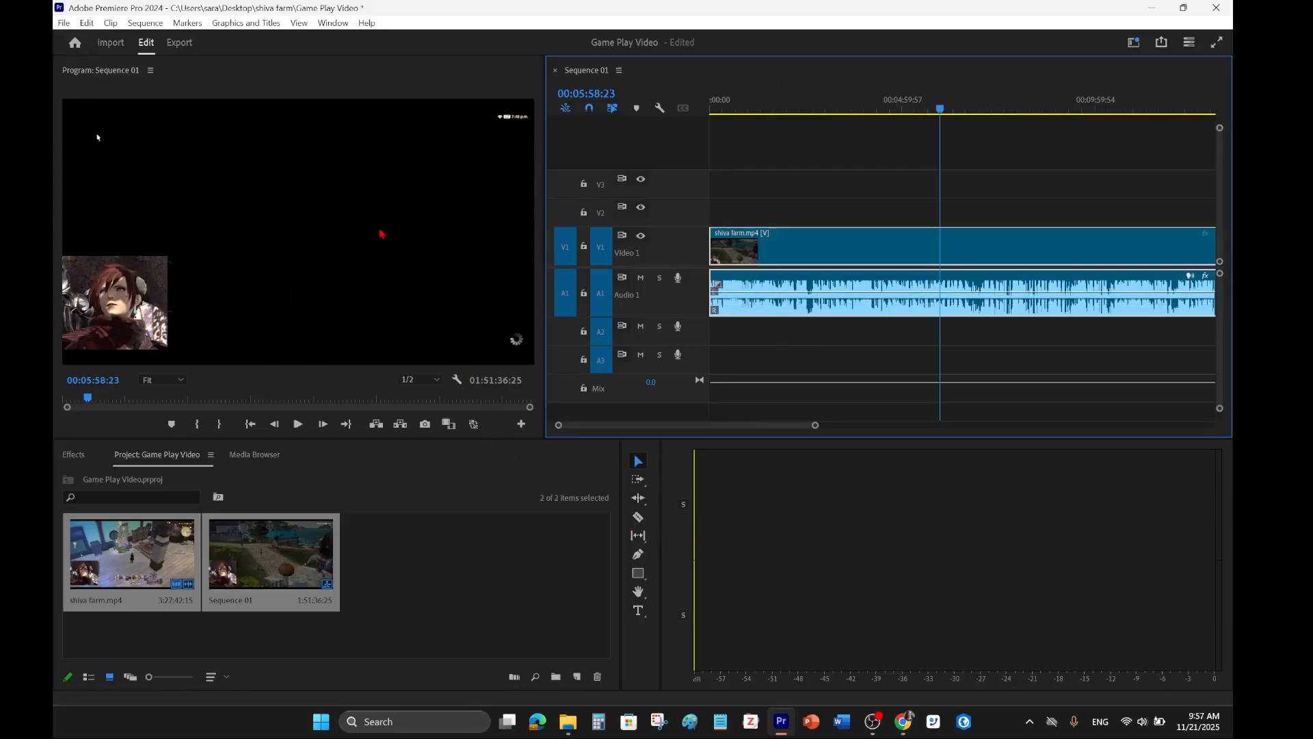
left_click(637, 518)
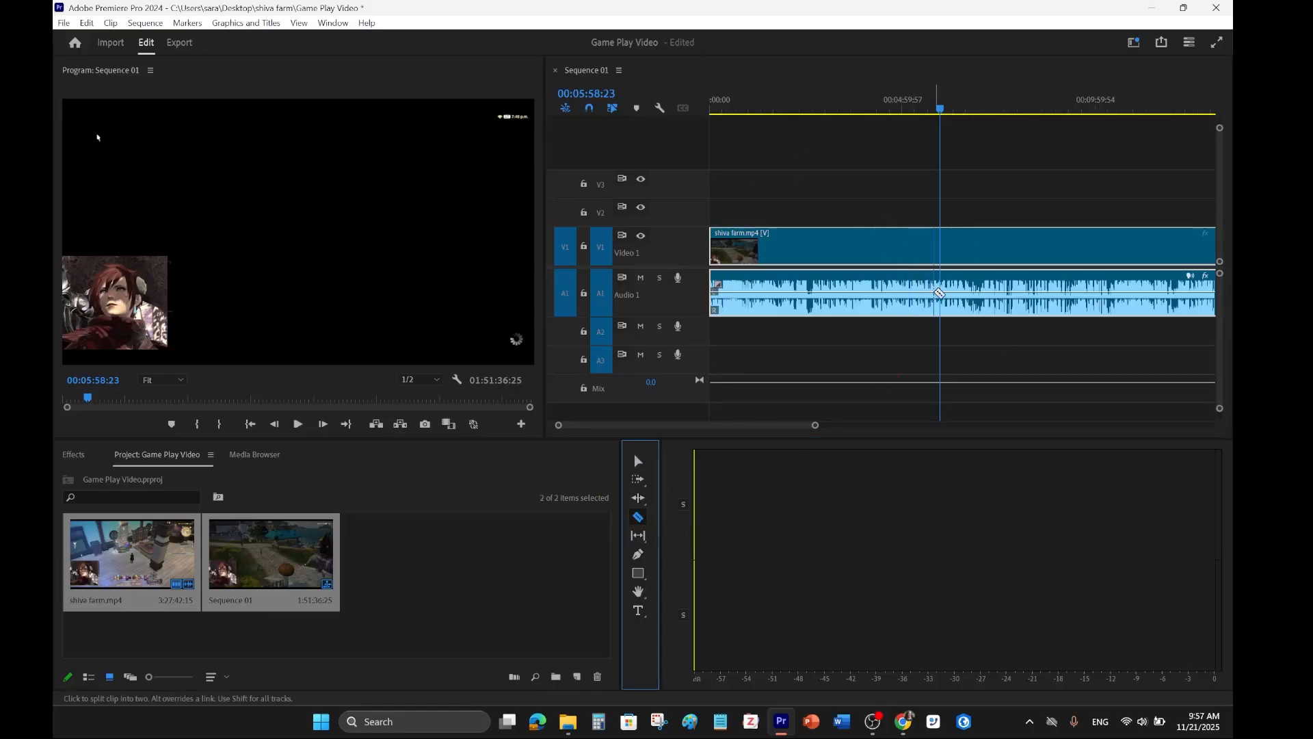
left_click(941, 292)
left_click(638, 462)
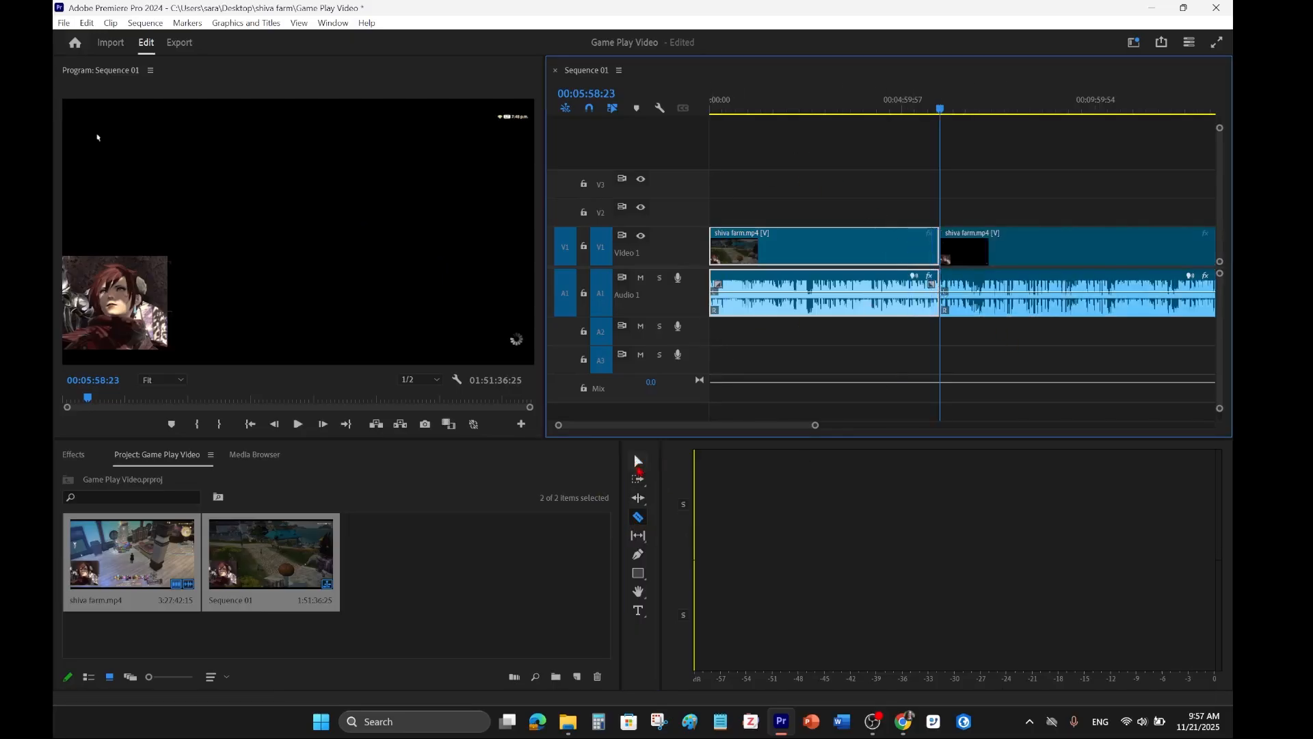
left_click_drag(1101, 186, 1061, 293)
key("Delete")
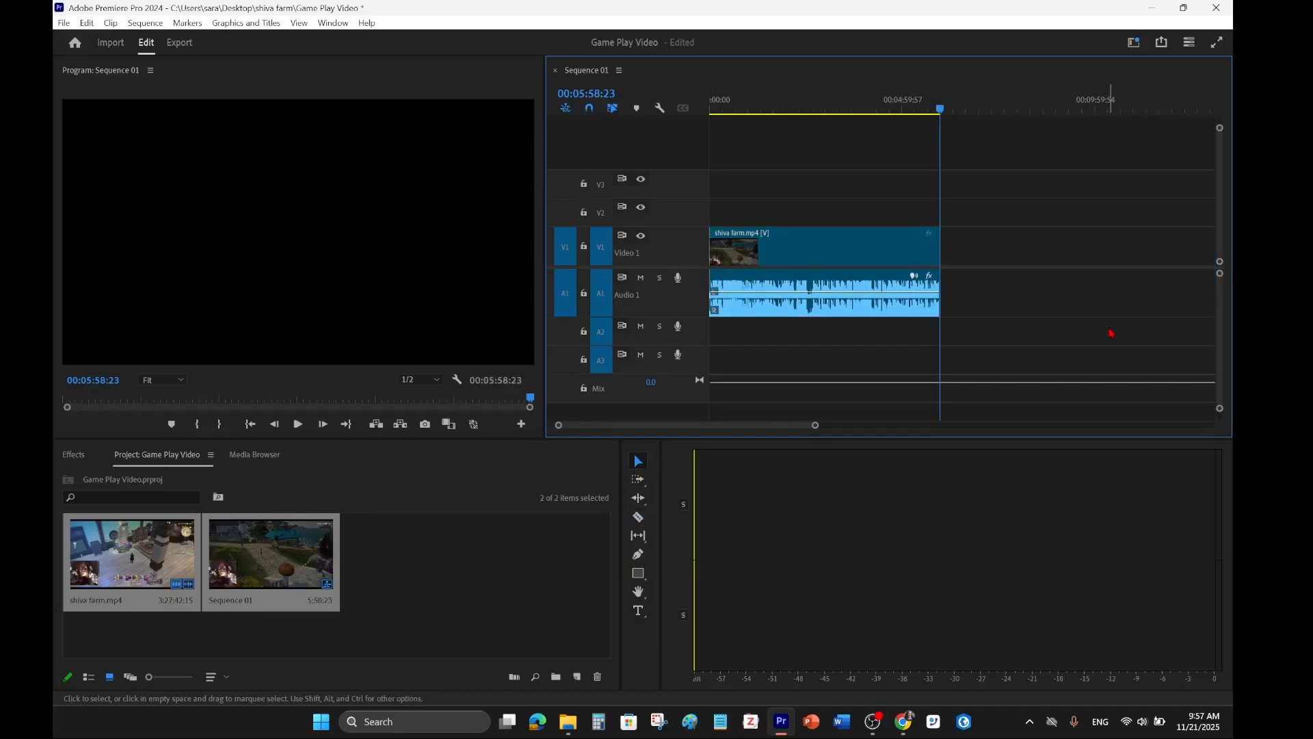
Select the trimmed video and audio clip and return the playhead to the start of the sequence
left_click_drag(814, 425, 781, 425)
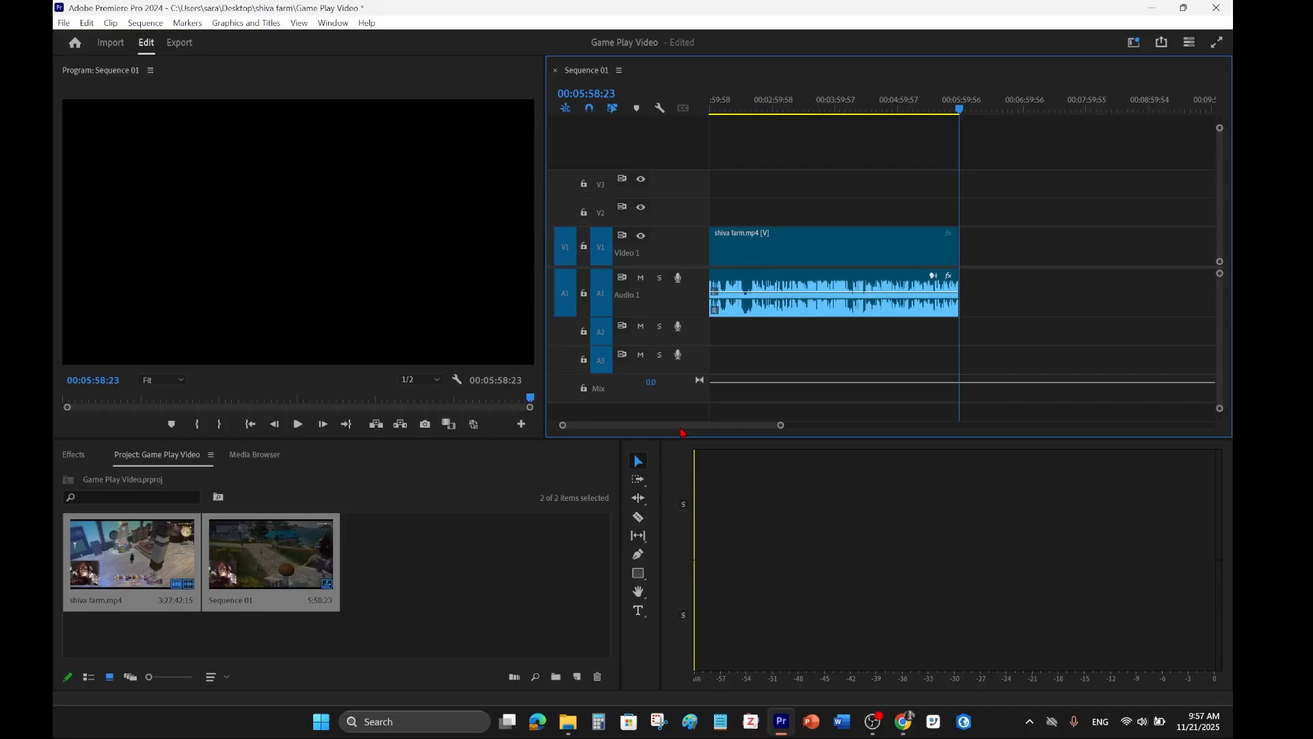
left_click_drag(681, 428, 645, 426)
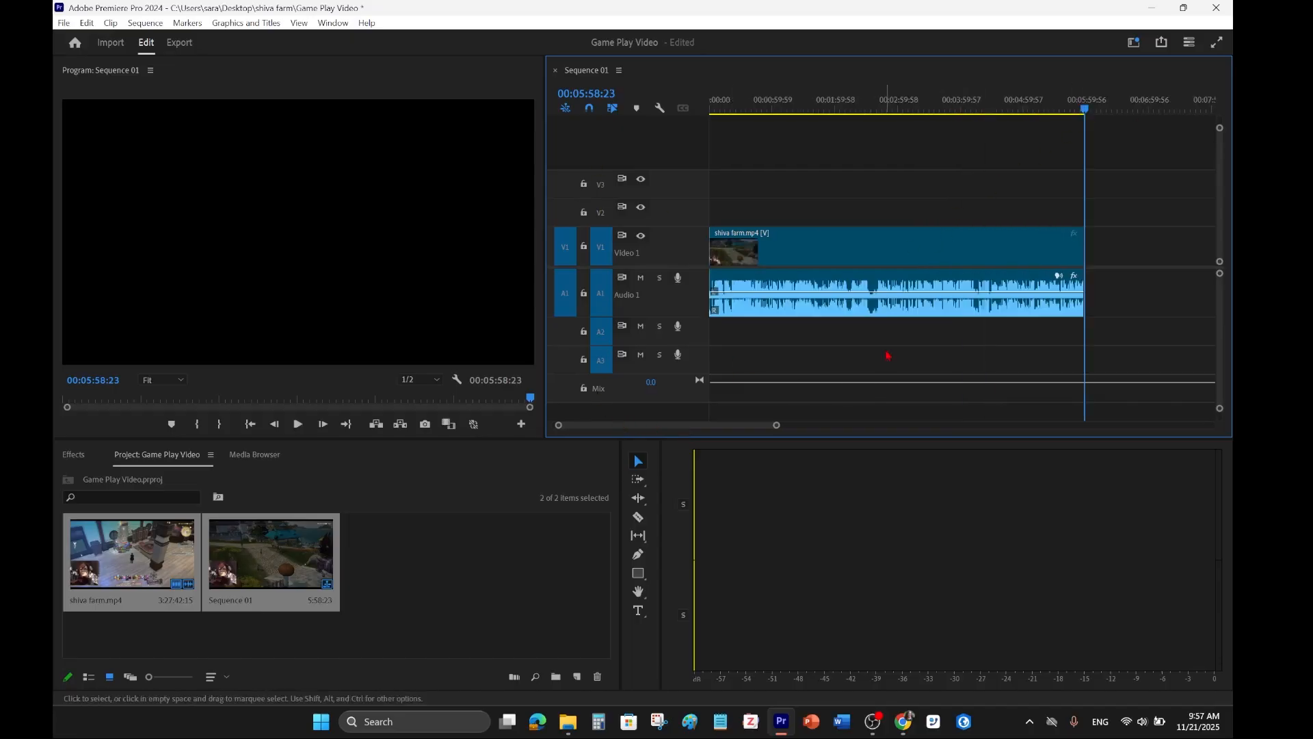
left_click_drag(864, 293, 863, 305)
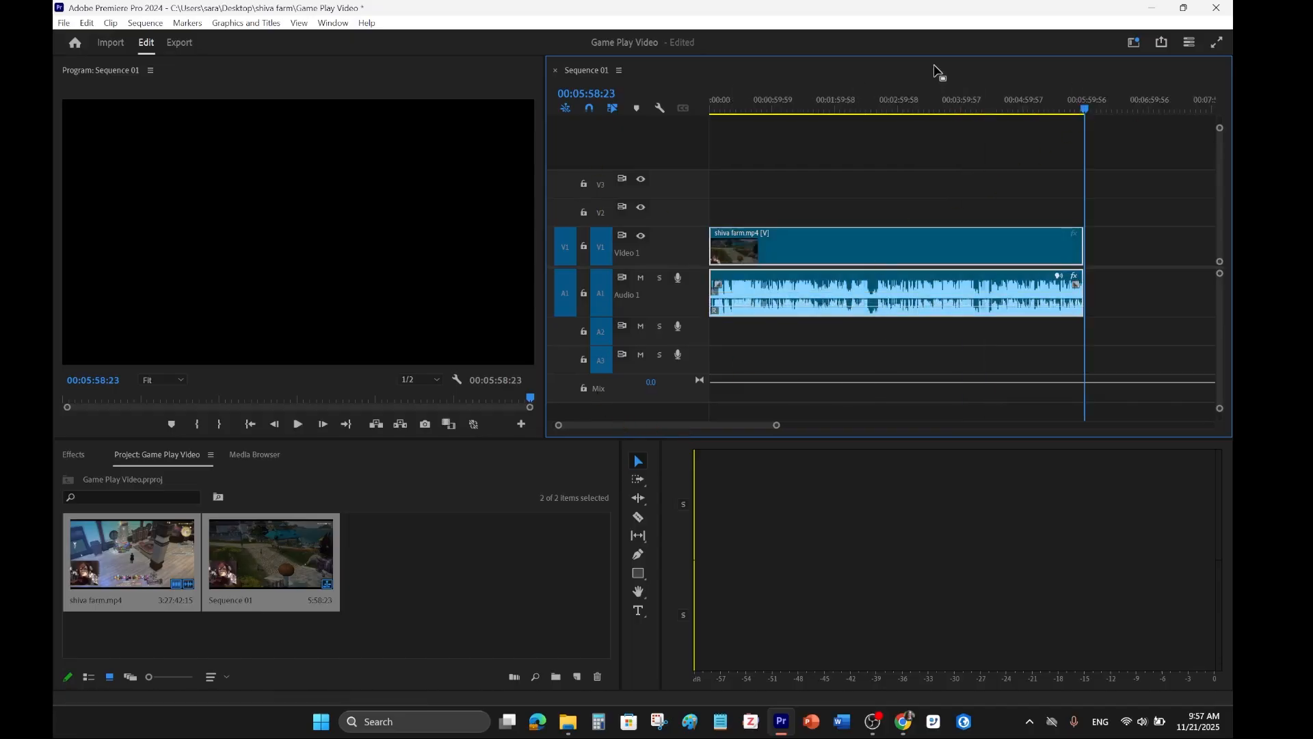
left_click_drag(1081, 110, 710, 119)
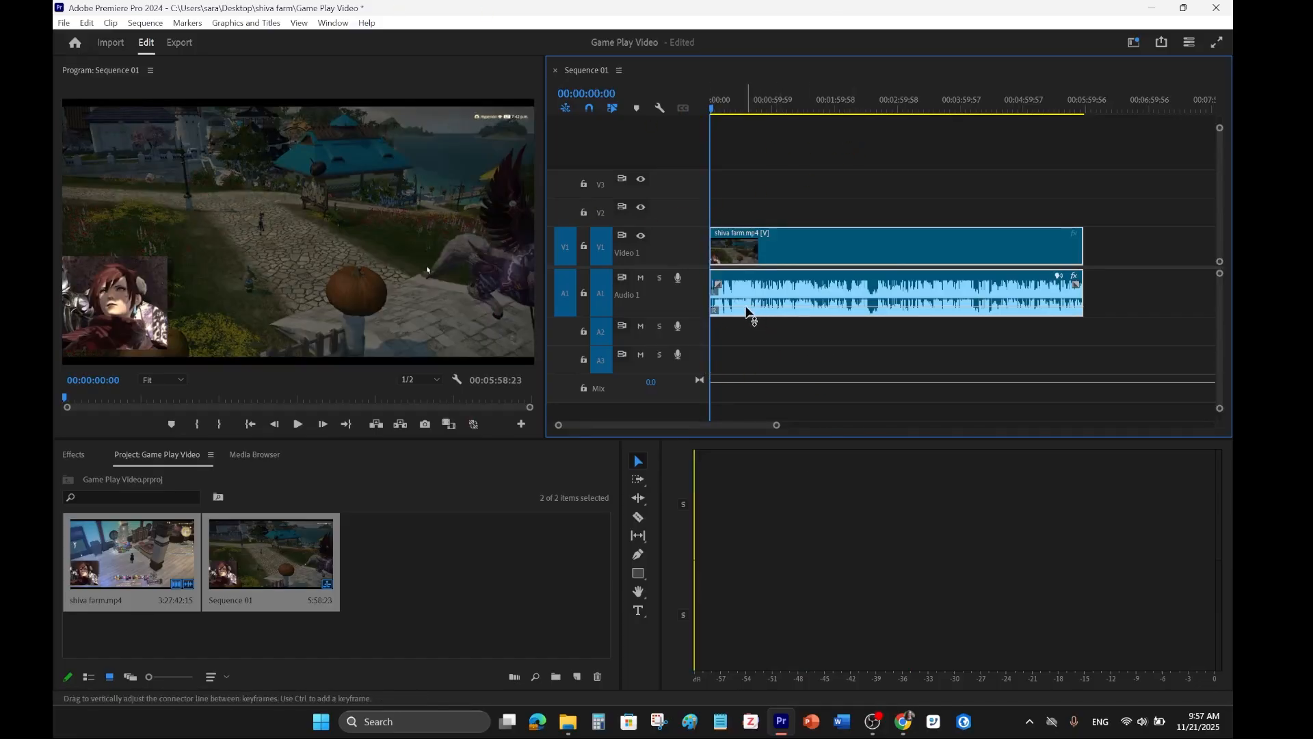
left_click_drag(747, 308, 748, 309)
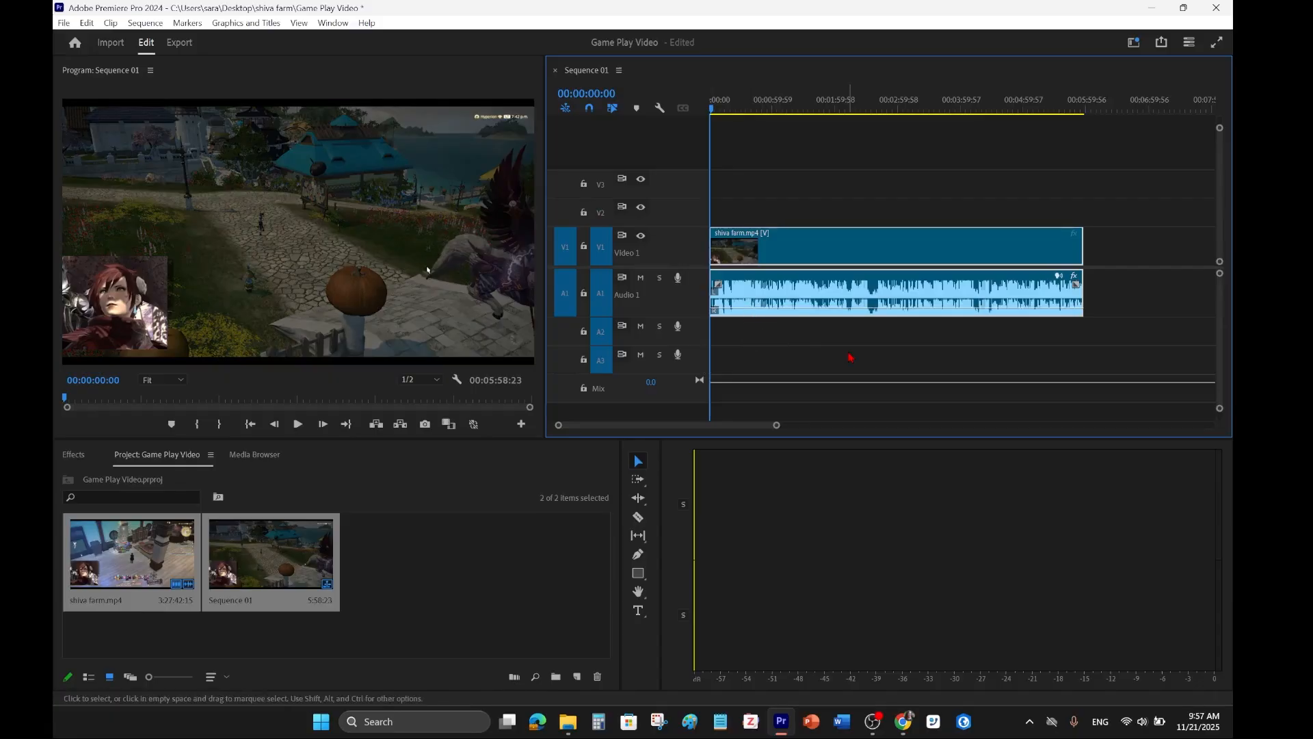
Play back the first and last seconds of the trimmed clip, and return the playhead to 00:00:00:00
key("space")
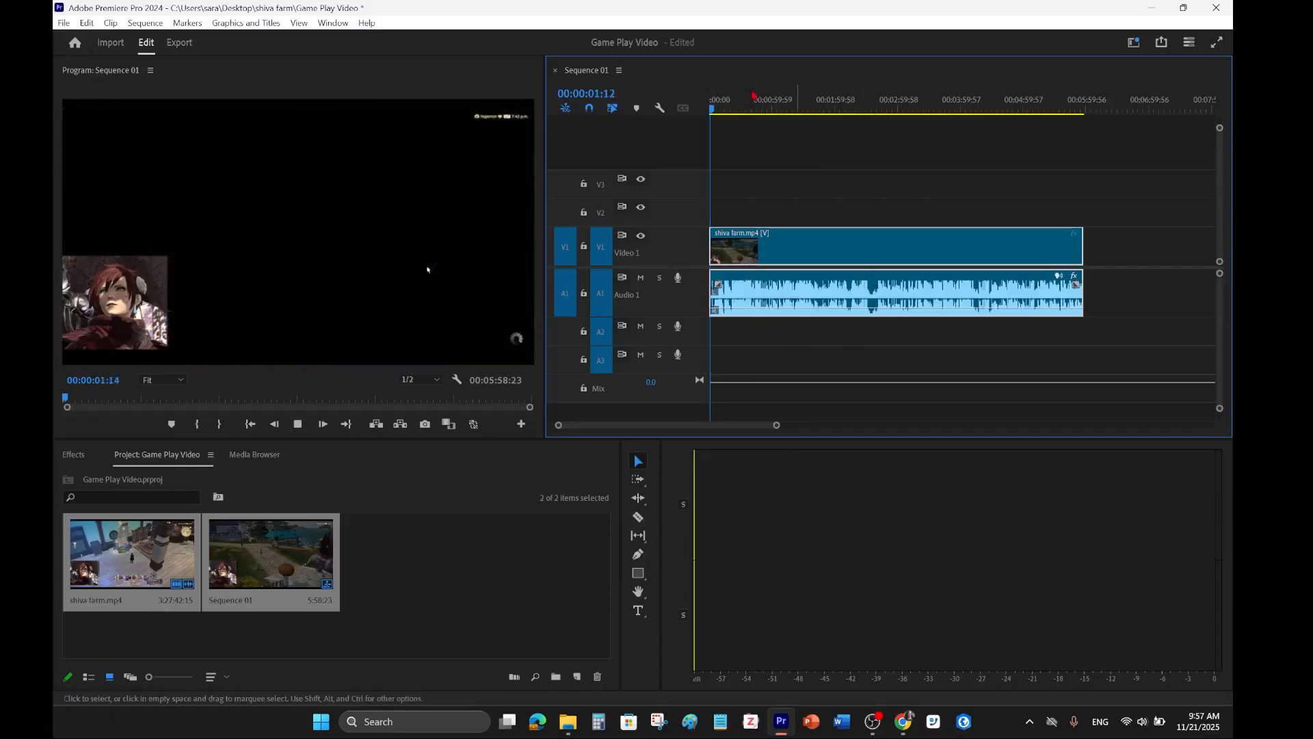
left_click(1084, 110)
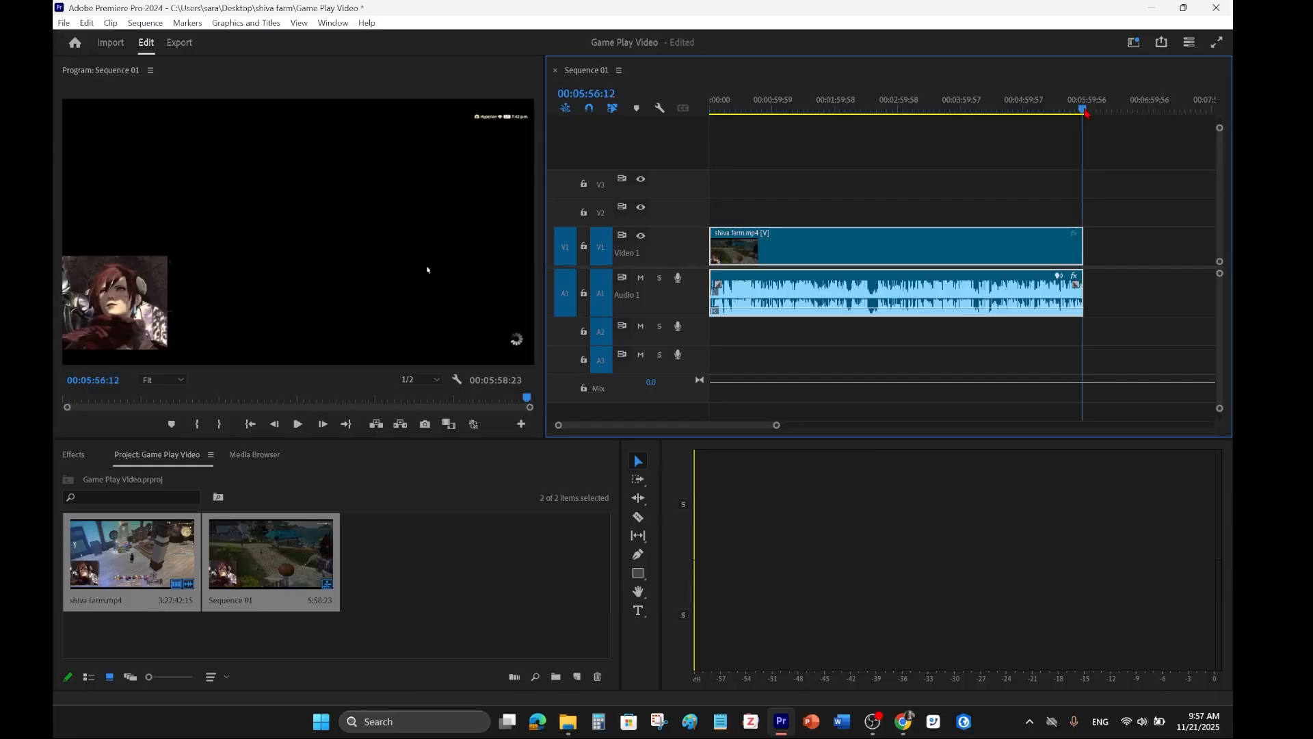
left_click_drag(1084, 111, 1080, 110)
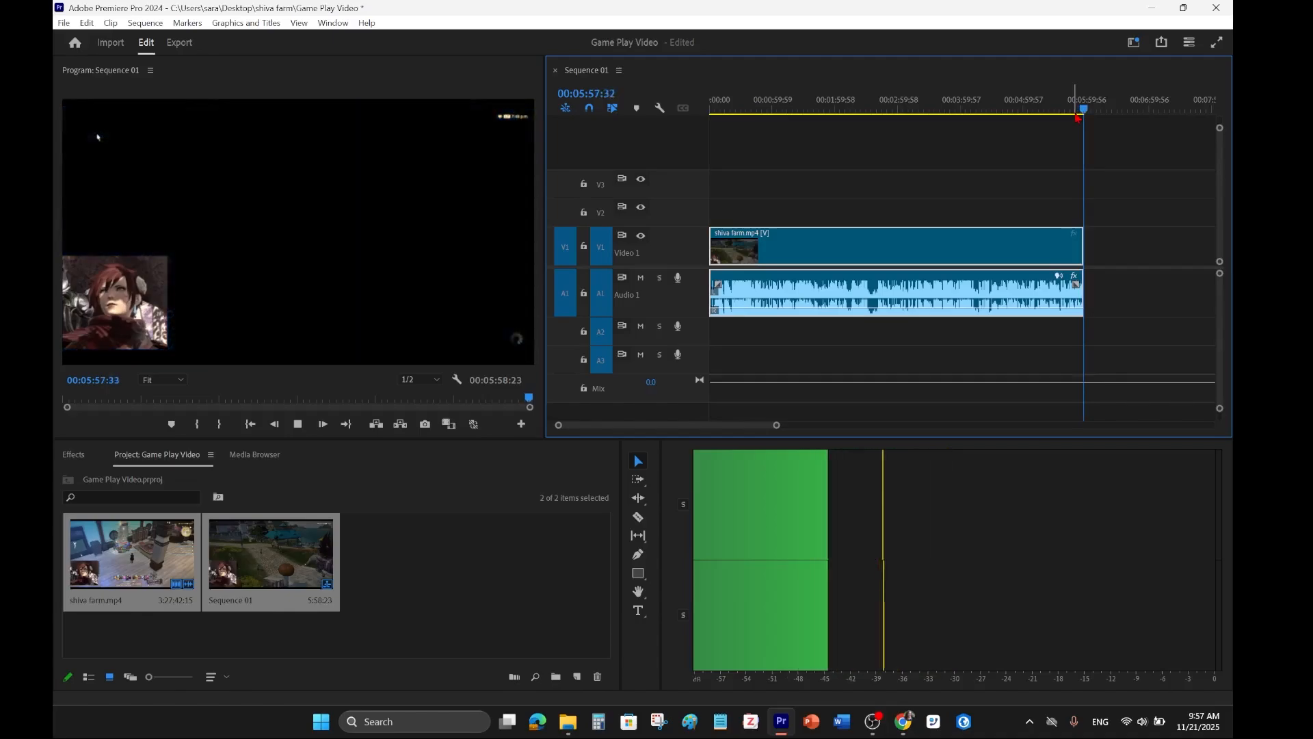
left_click_drag(1077, 118, 708, 133)
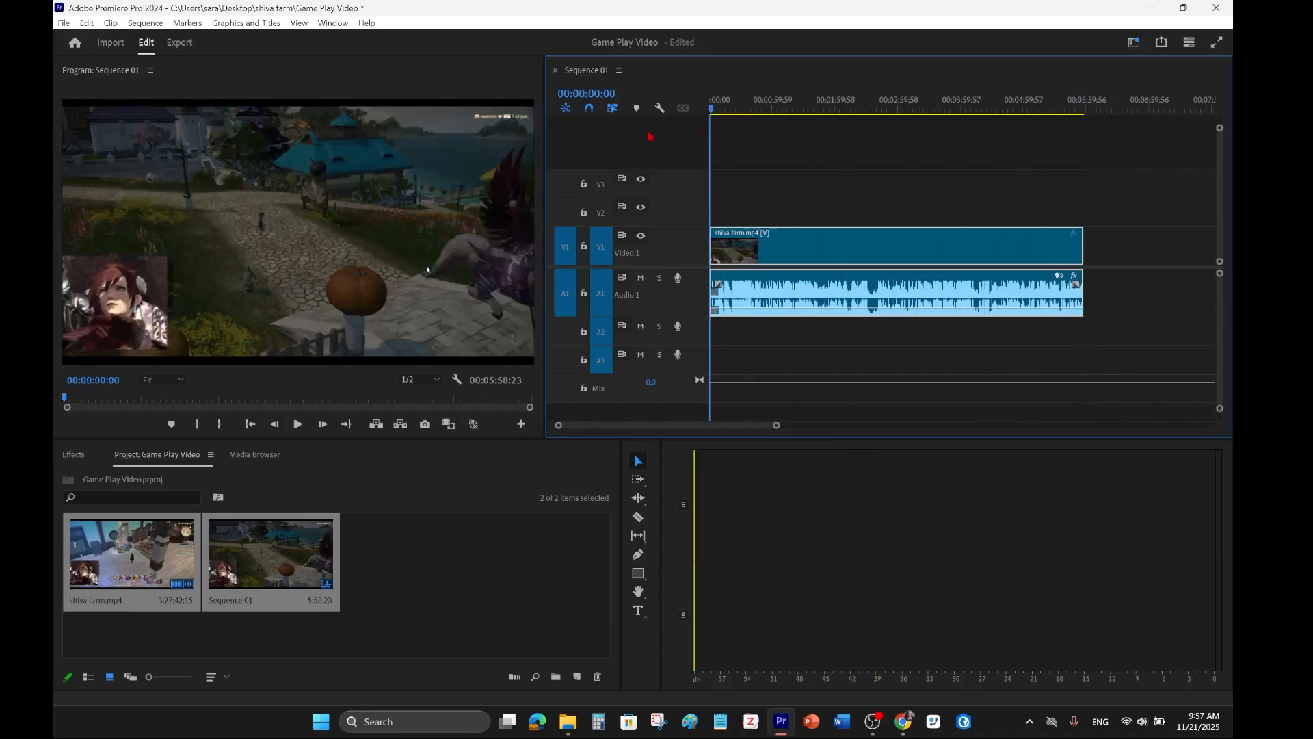
Apply the default transitions to both the start and the end of the shiva farm video and audio clip
right_click(715, 281)
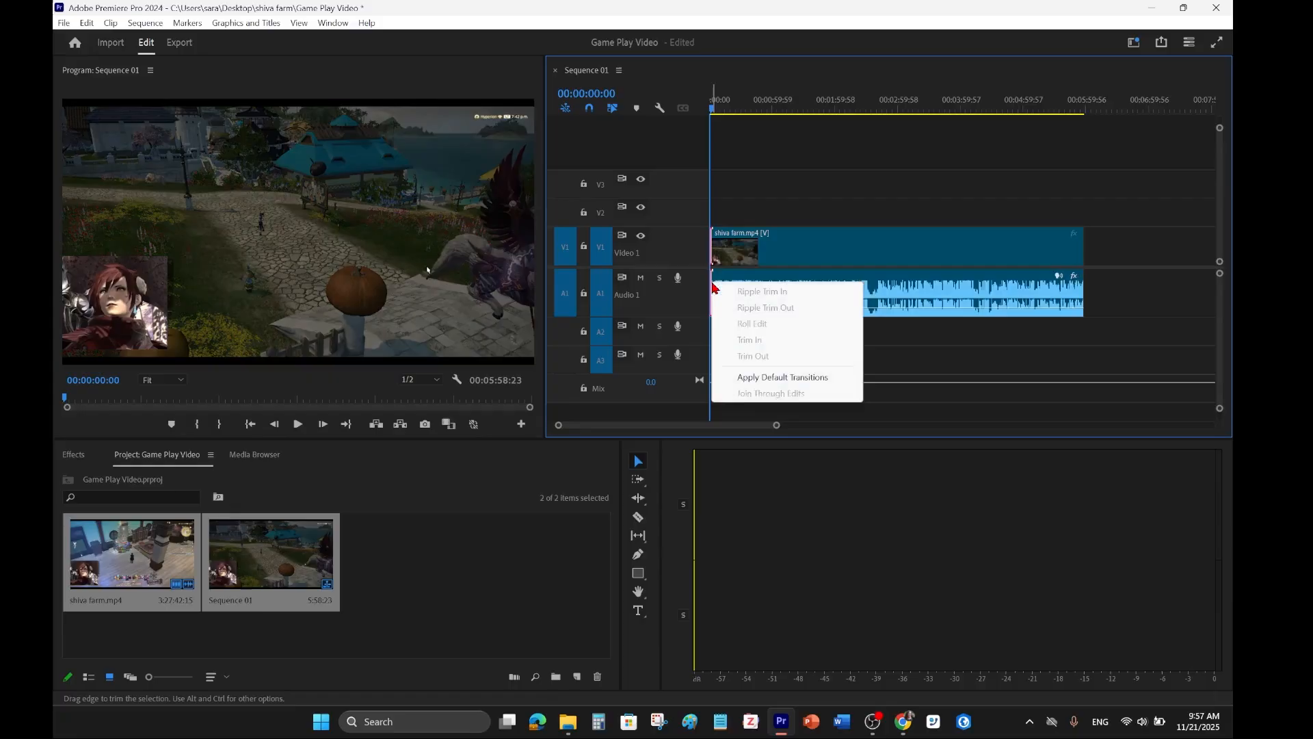
left_click(781, 379)
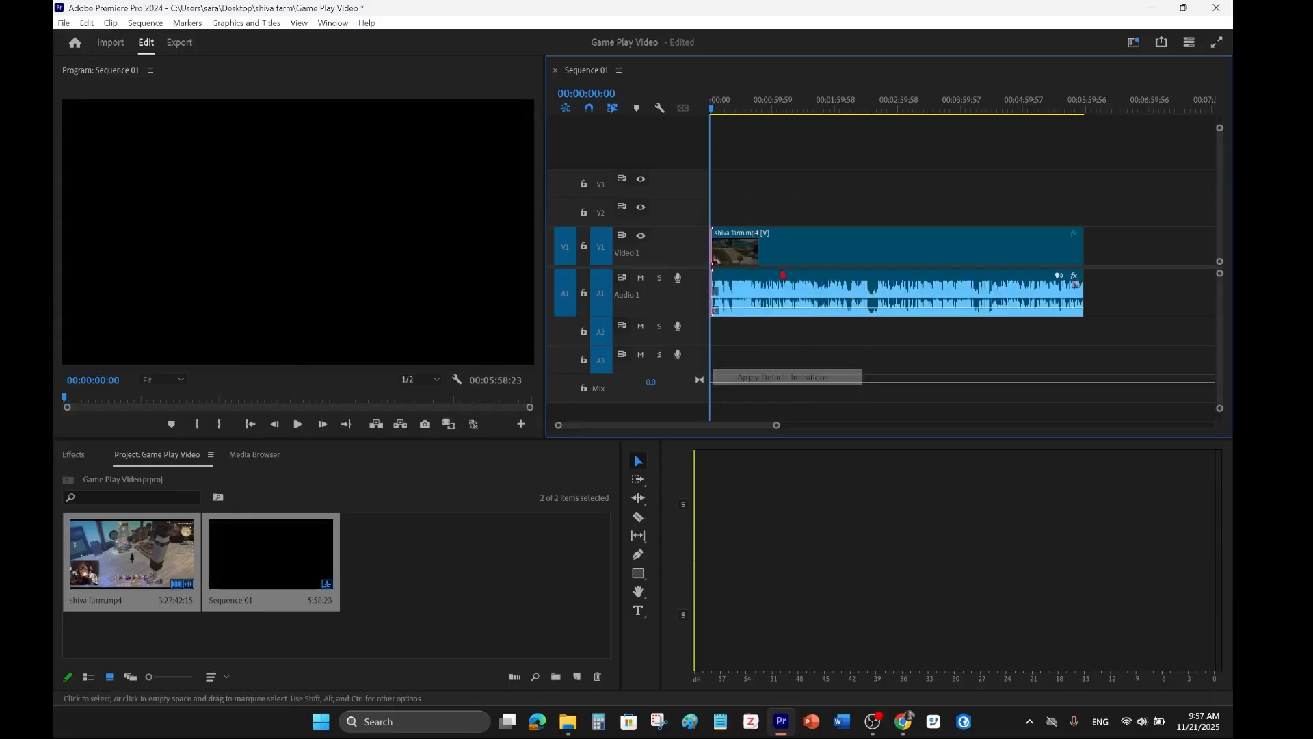
right_click(1082, 299)
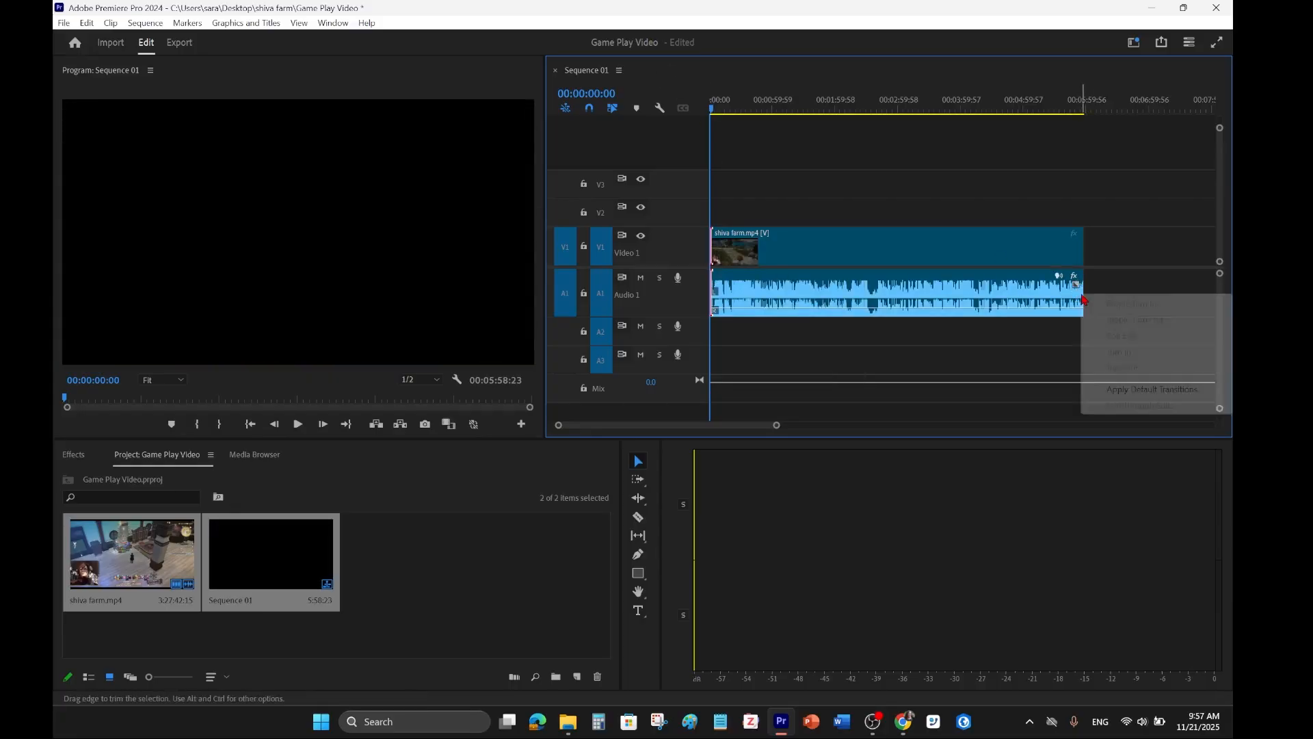
left_click(1135, 390)
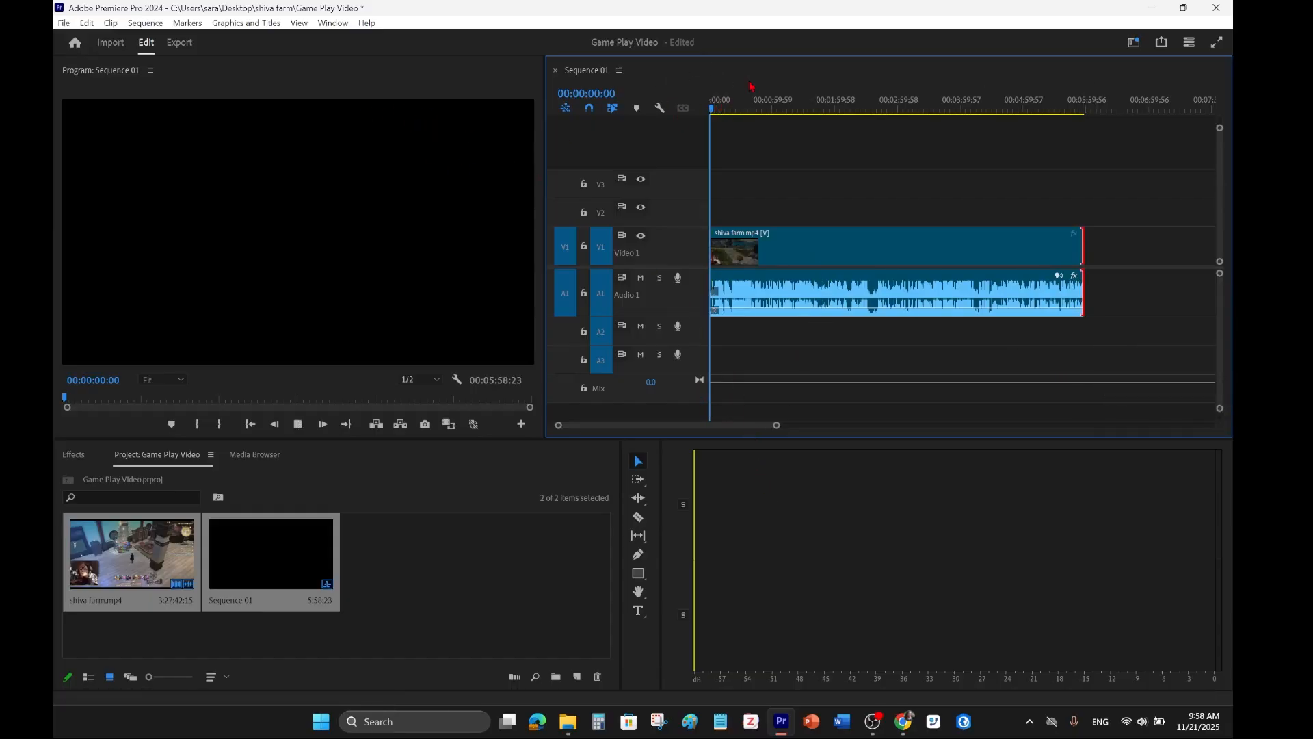
Preview the transitions at the clip's start and end, and bring the playhead back to the beginning
key("space")
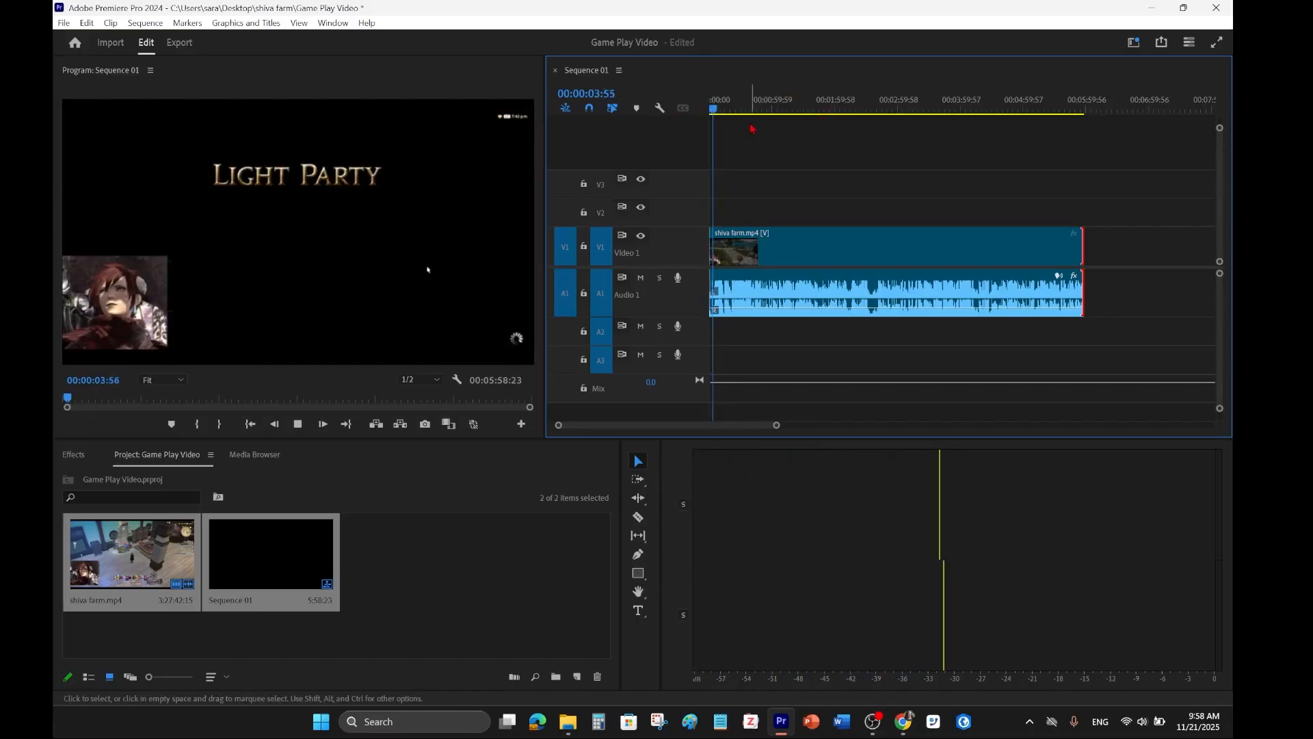
left_click_drag(751, 129, 1080, 128)
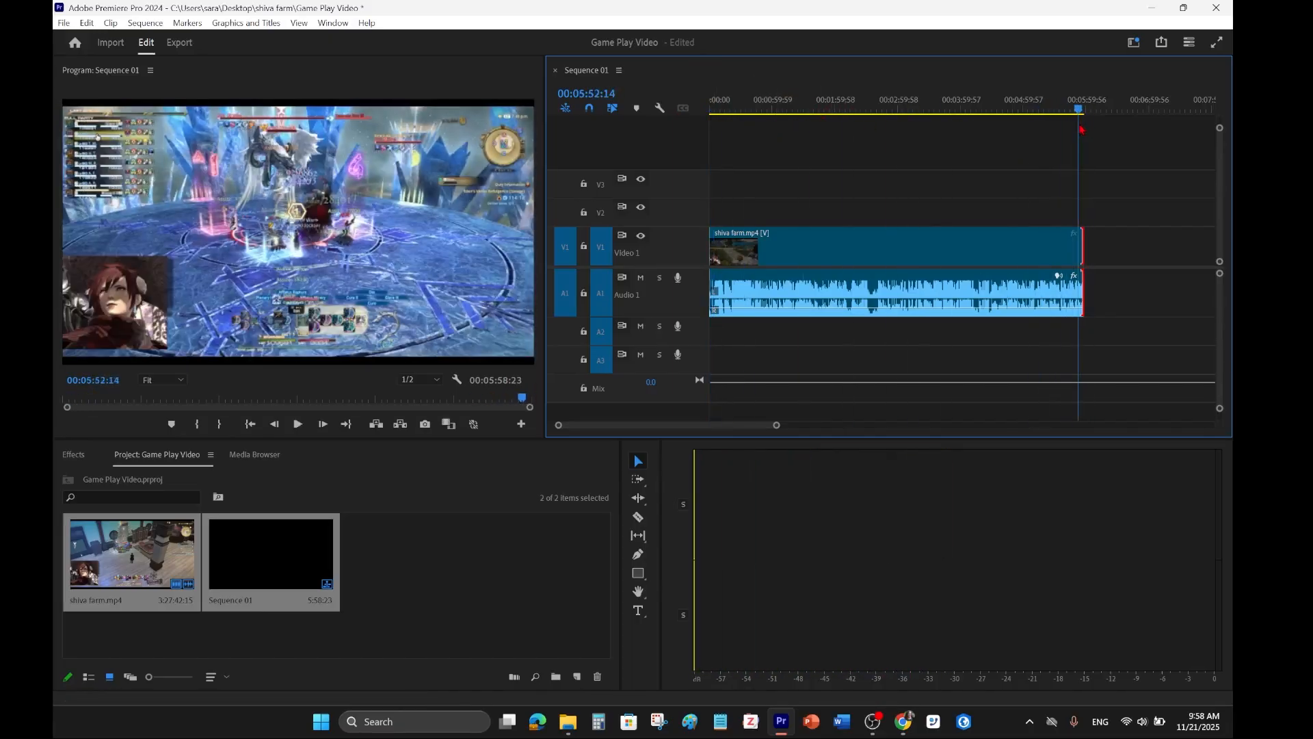
key("space")
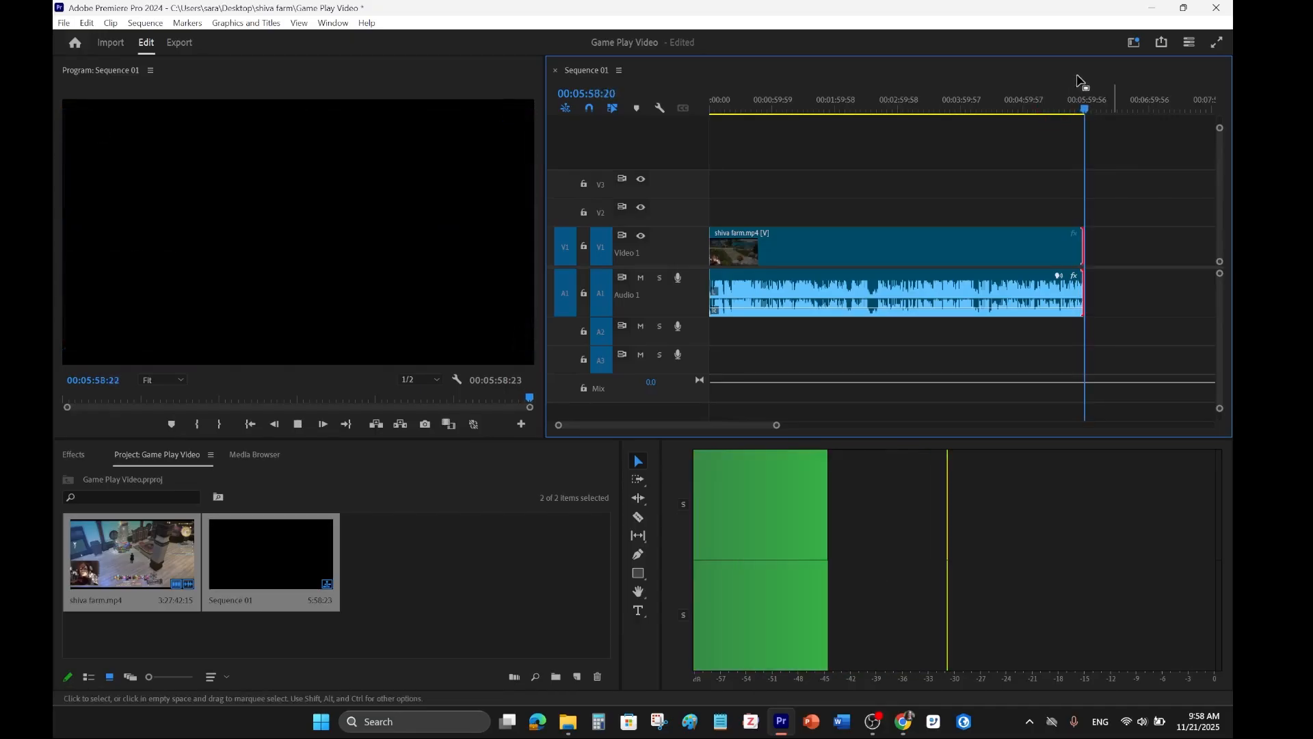
left_click_drag(1086, 110, 695, 102)
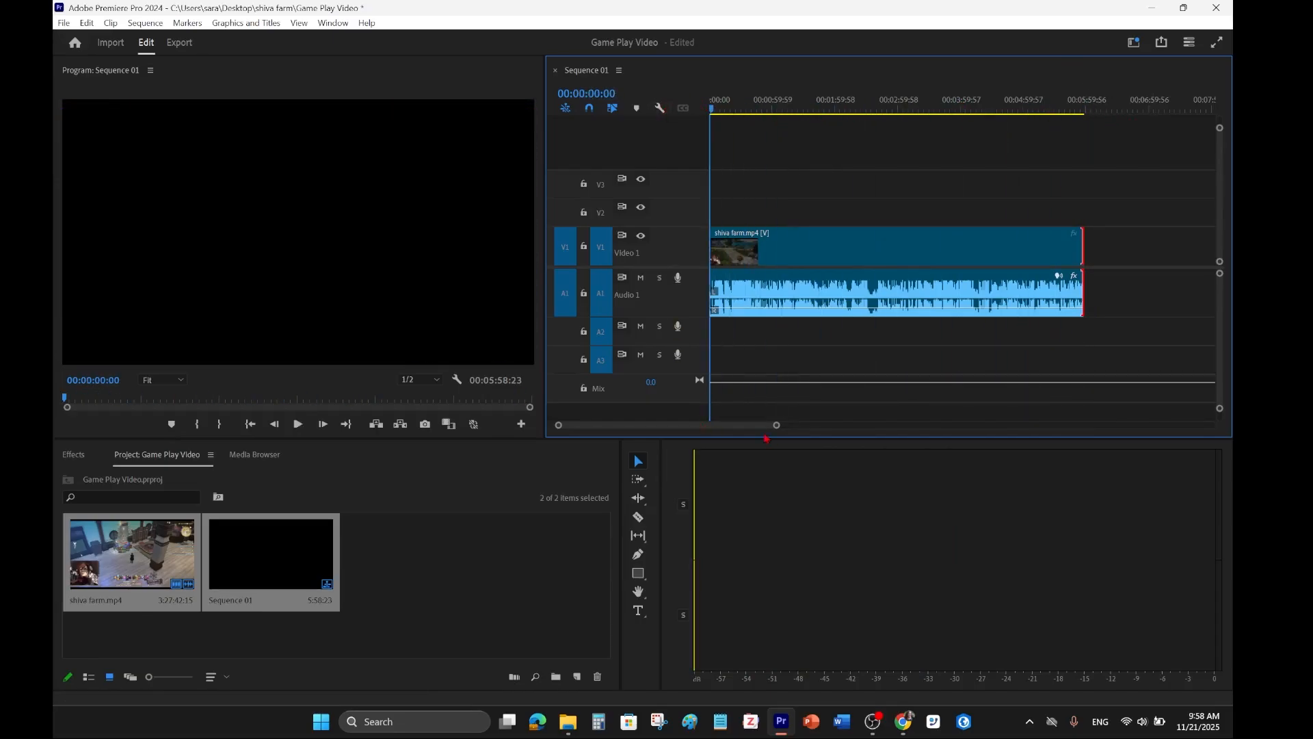
Save the Game Play Video project
left_click_drag(776, 426, 771, 427)
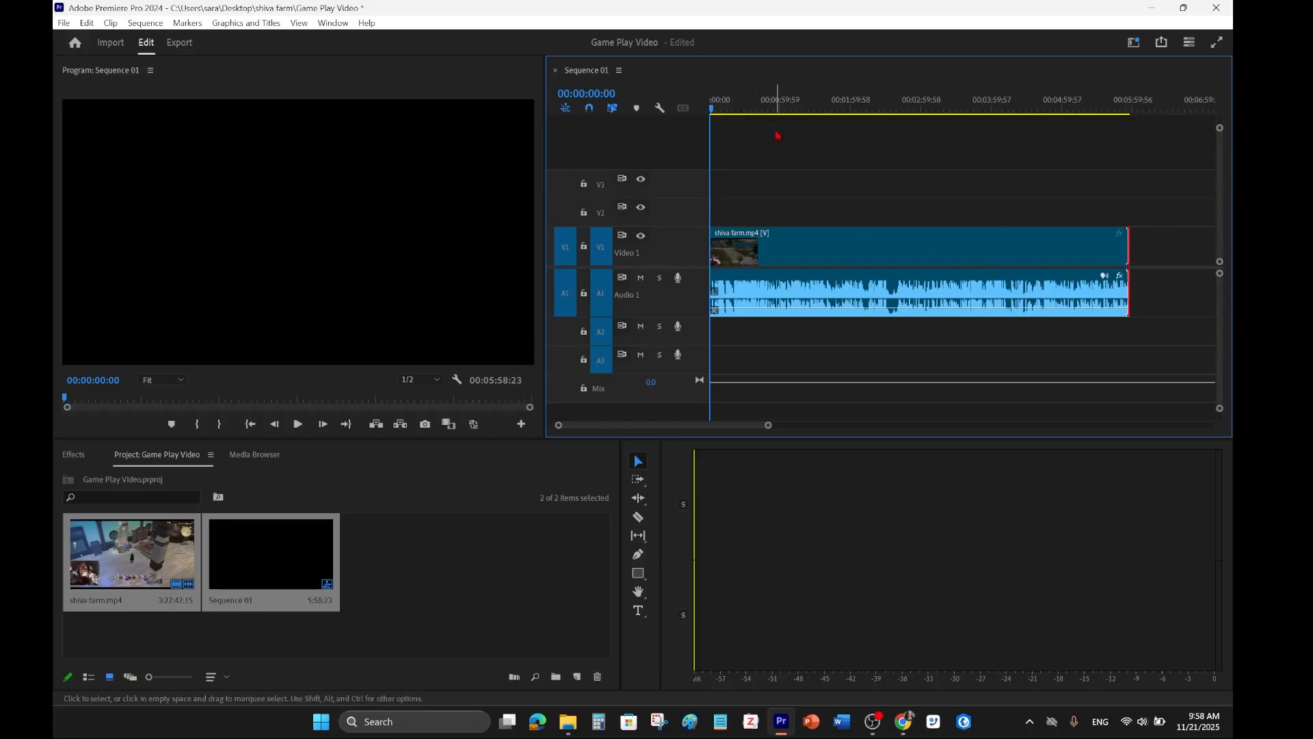
left_click_drag(768, 425, 763, 426)
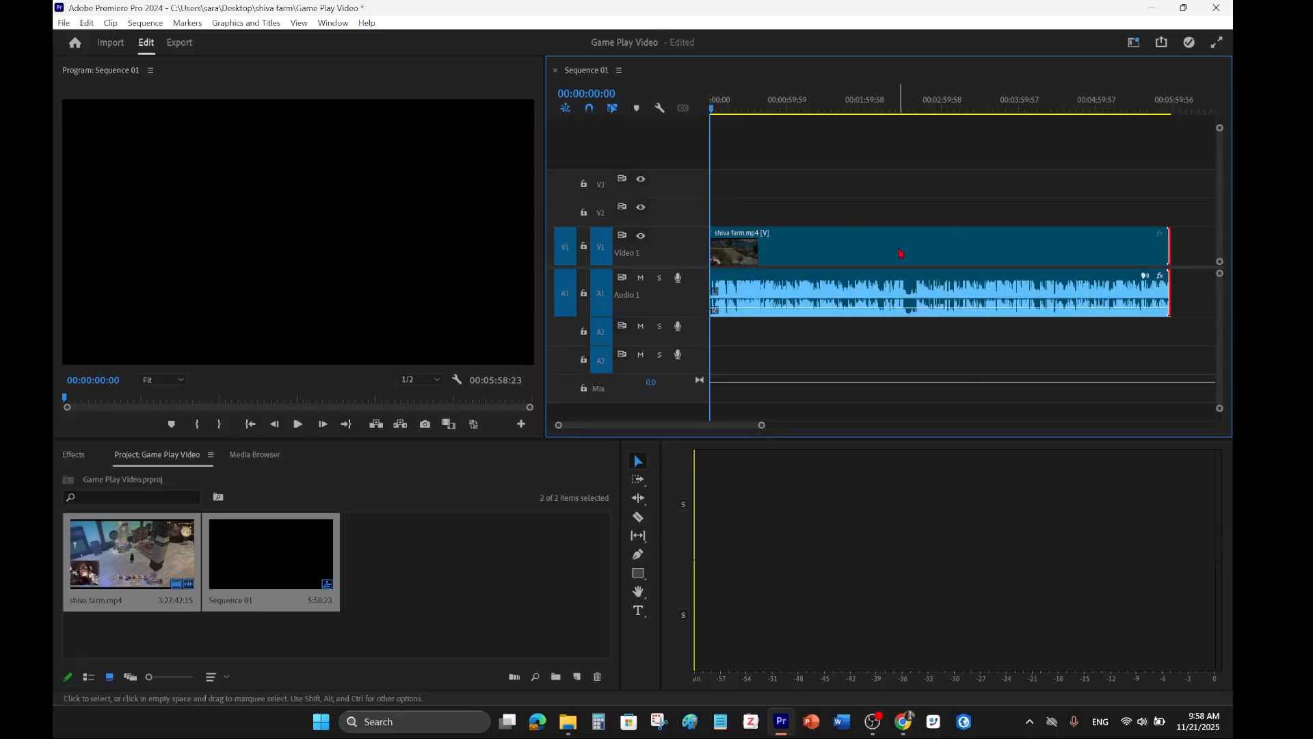
left_click(63, 23)
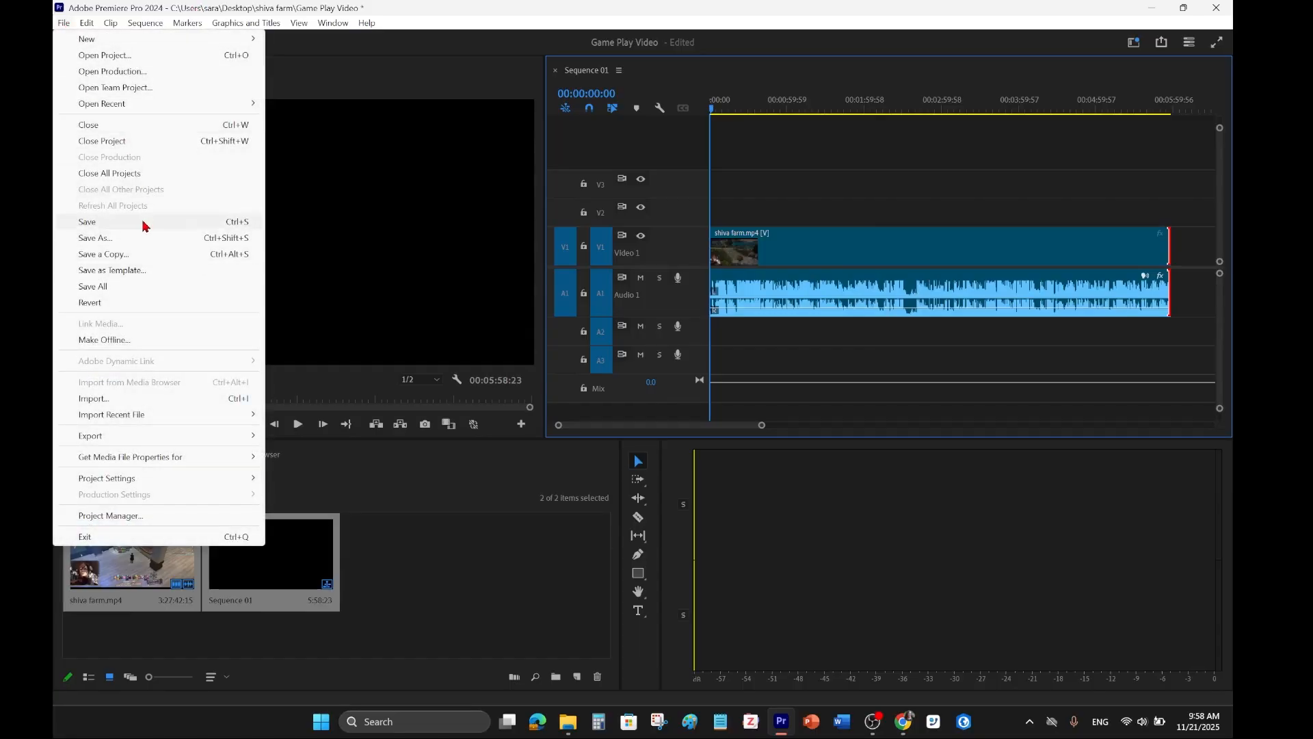
left_click(144, 223)
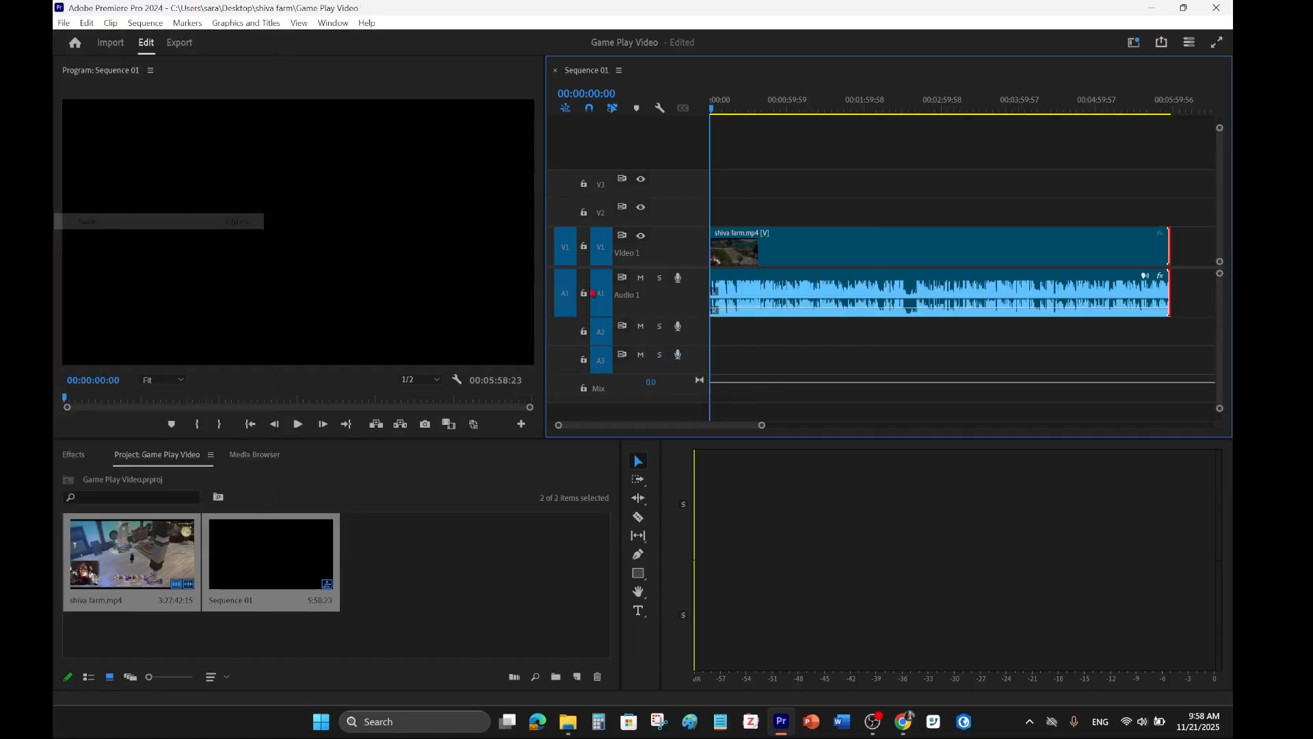
Export the sequence as a media file named Final Game Clip.mp4, using H.264 and the Match Source - Adaptive High Bitrate preset
left_click(182, 45)
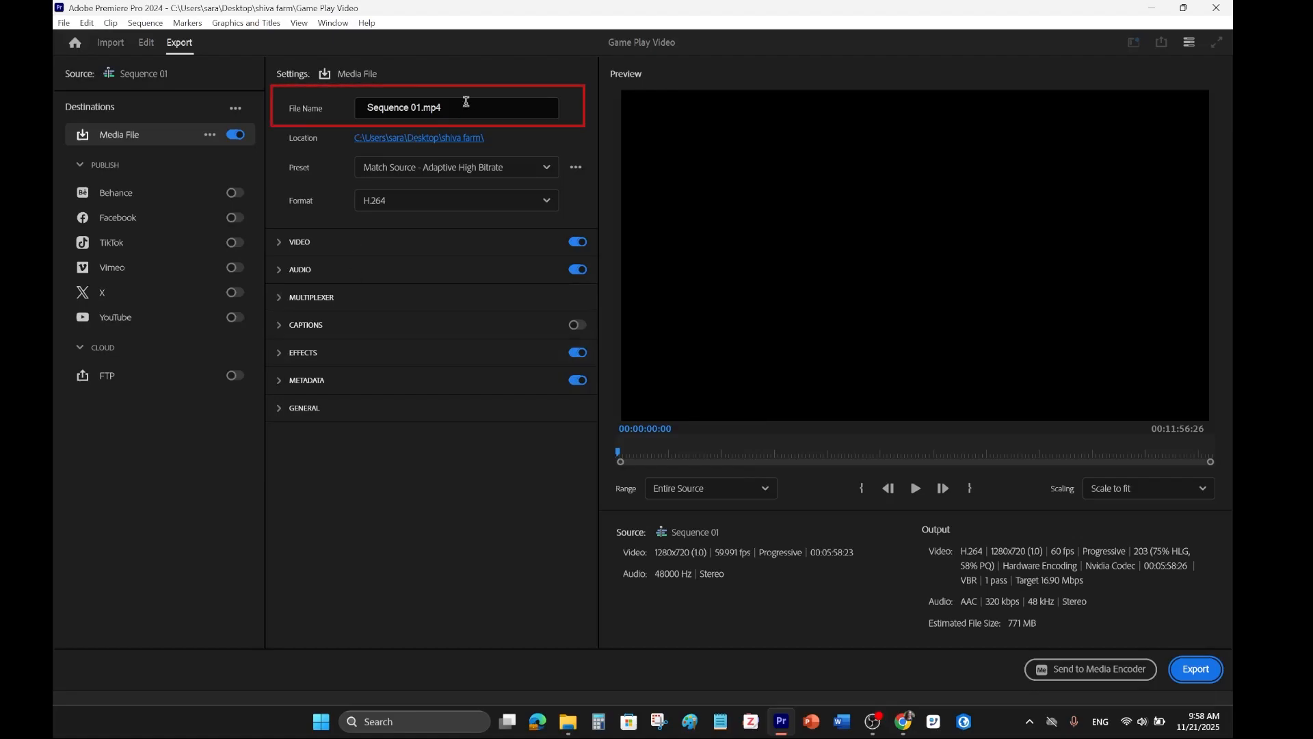
left_click(419, 107)
left_click(421, 107)
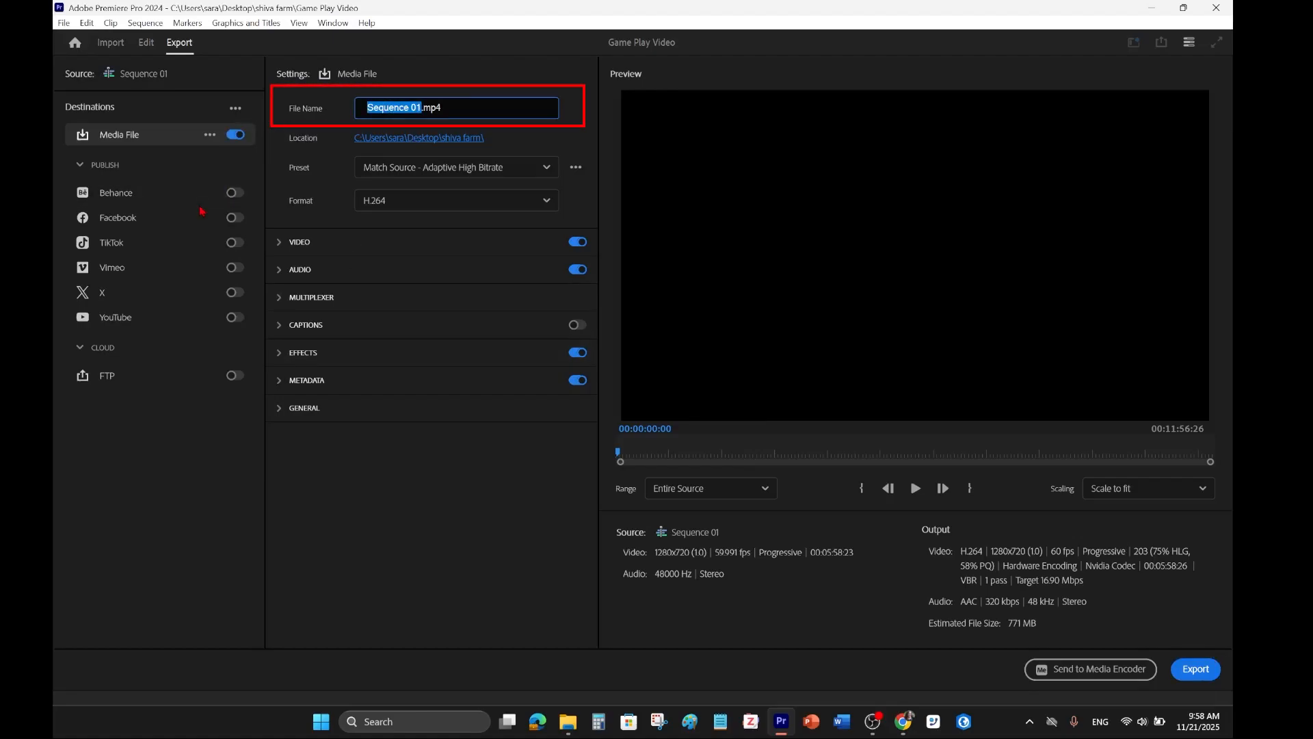
type("F")
type("inal Game ")
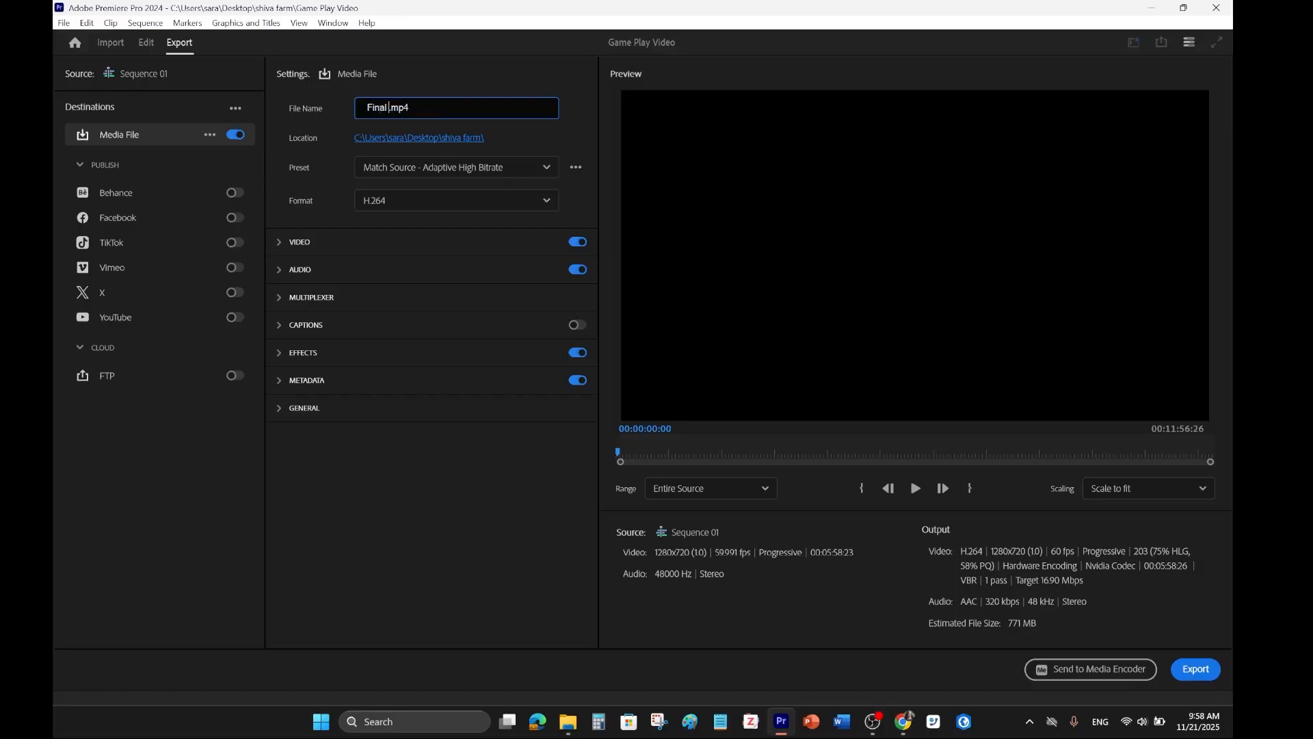
type("Clip")
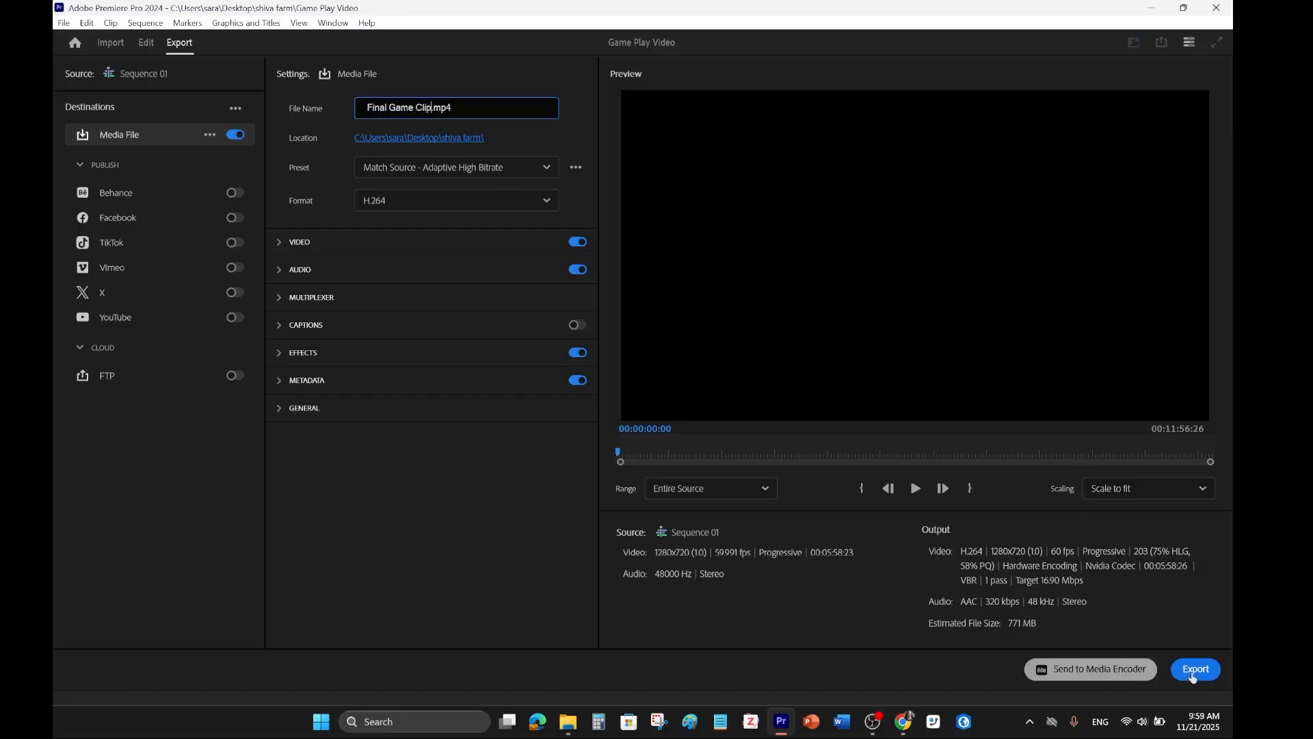
left_click(1215, 674)
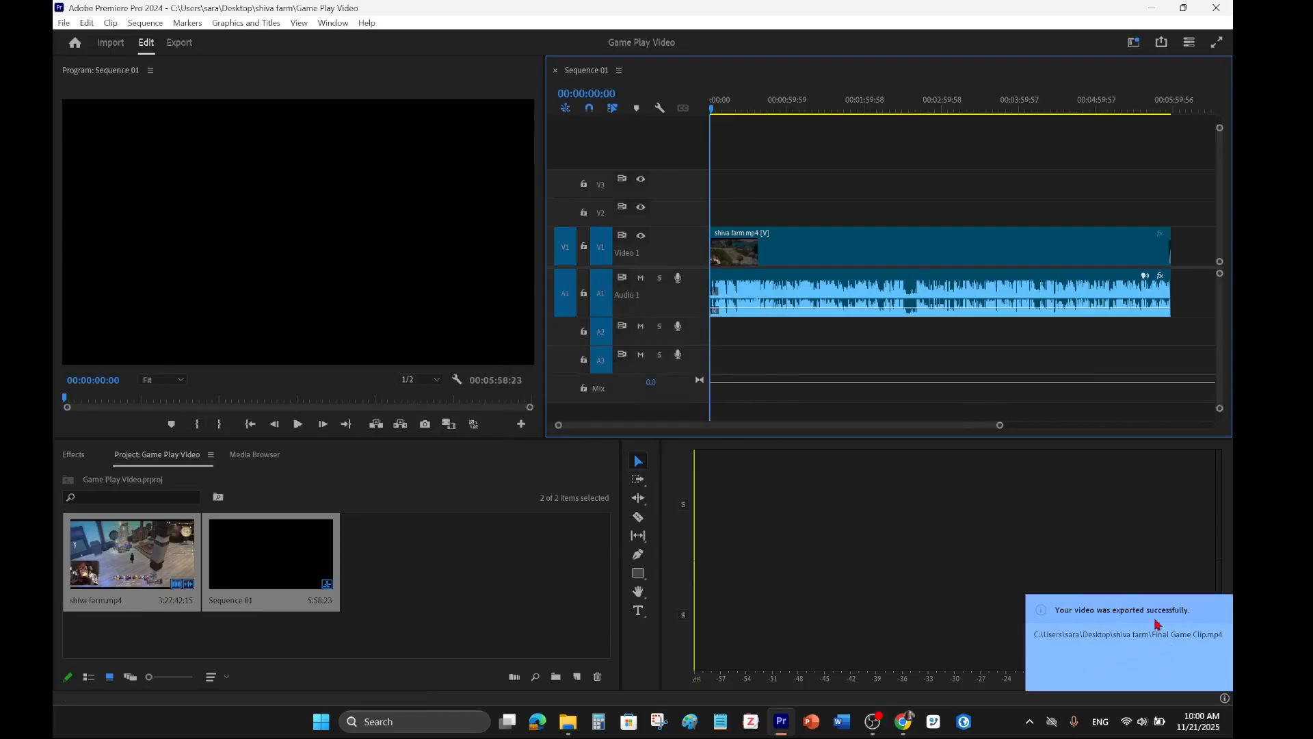
Minimize the editor and open the shiva farm folder on the desktop to check for the exported video
left_click(1154, 8)
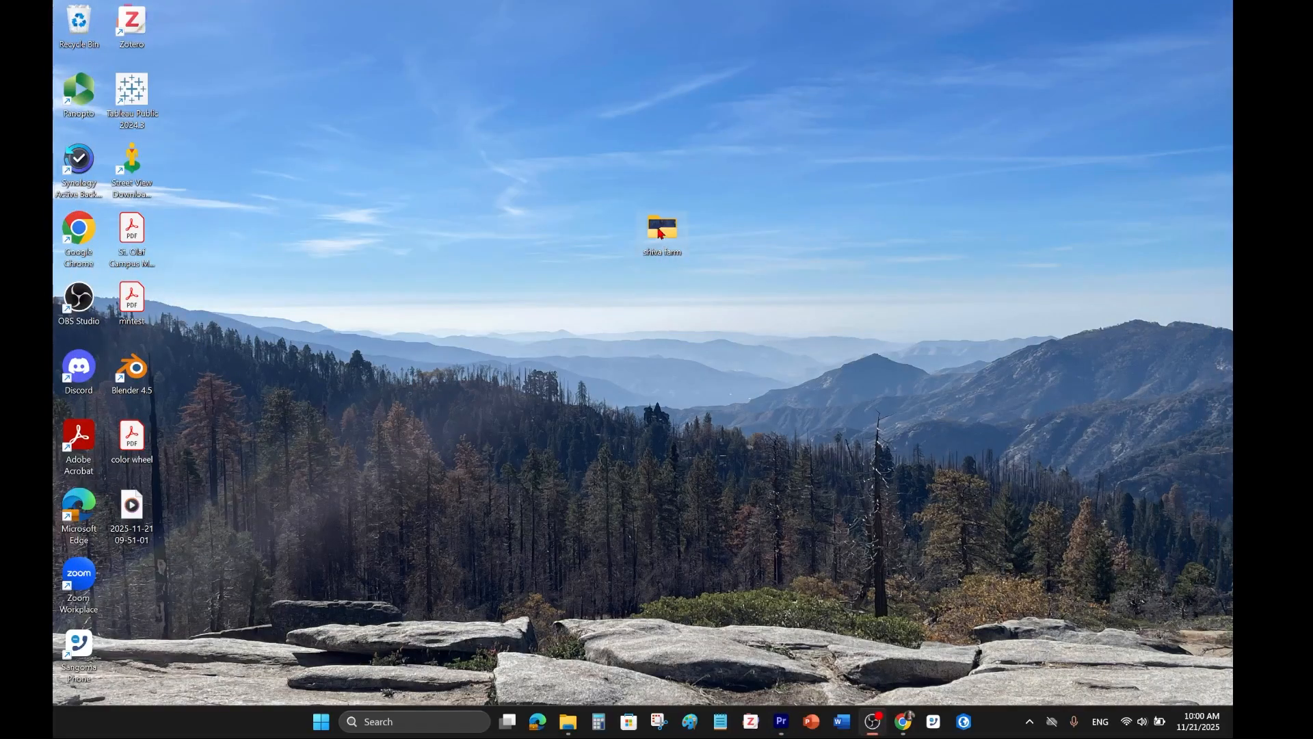
double_click(660, 233)
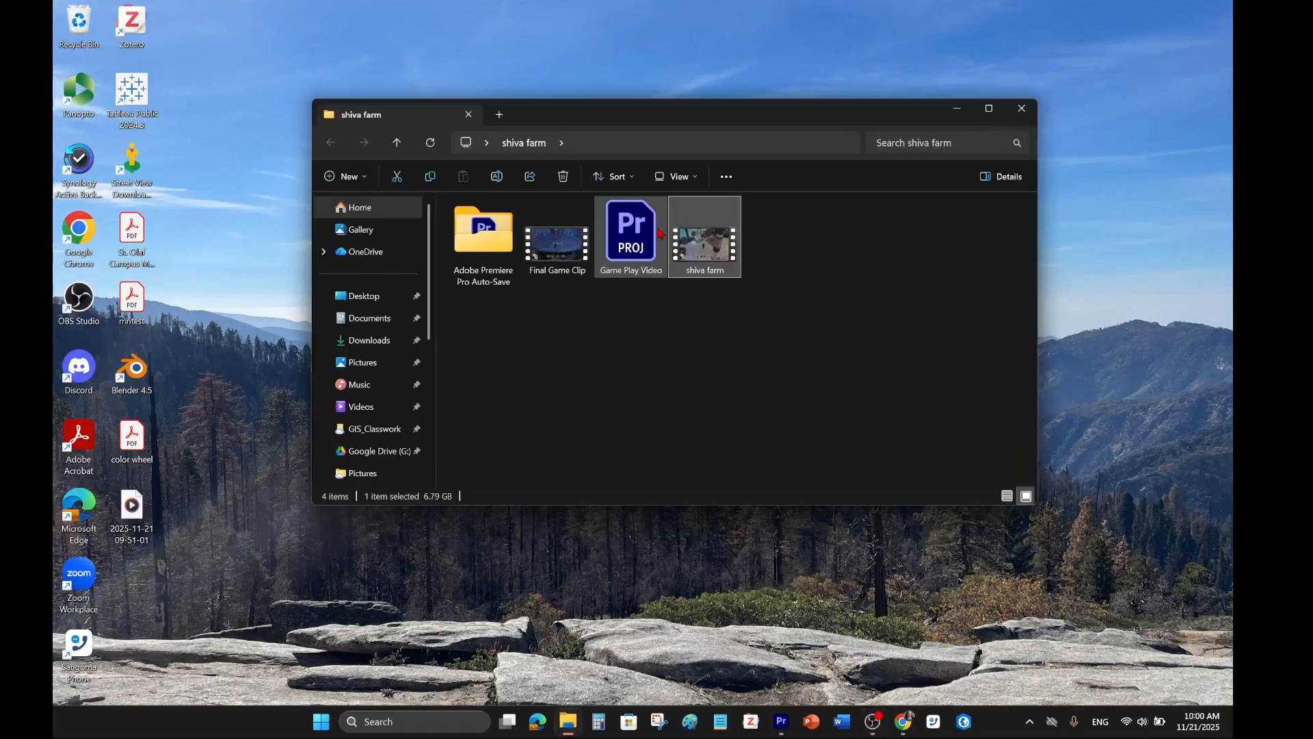
Inspect the Game Play Video project file and the original shiva farm recording in the shiva farm folder
left_click(779, 386)
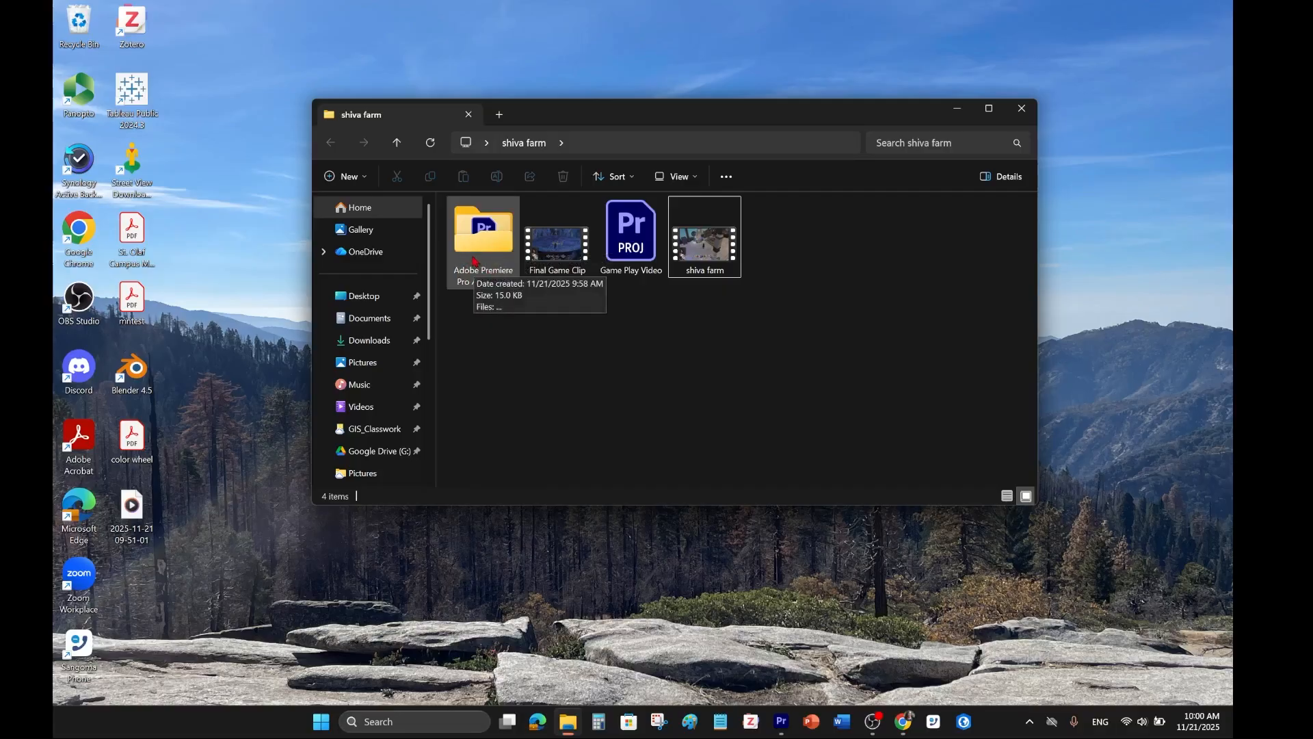
left_click(629, 245)
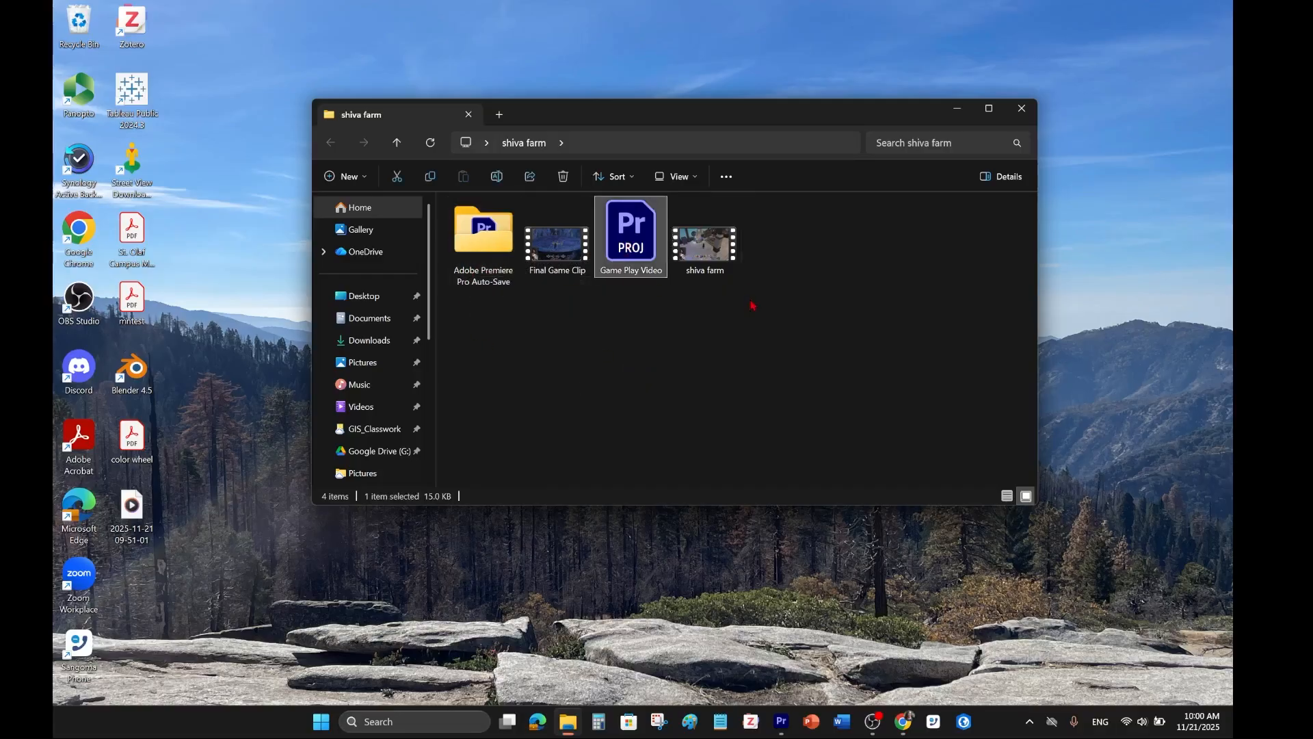
left_click(705, 243)
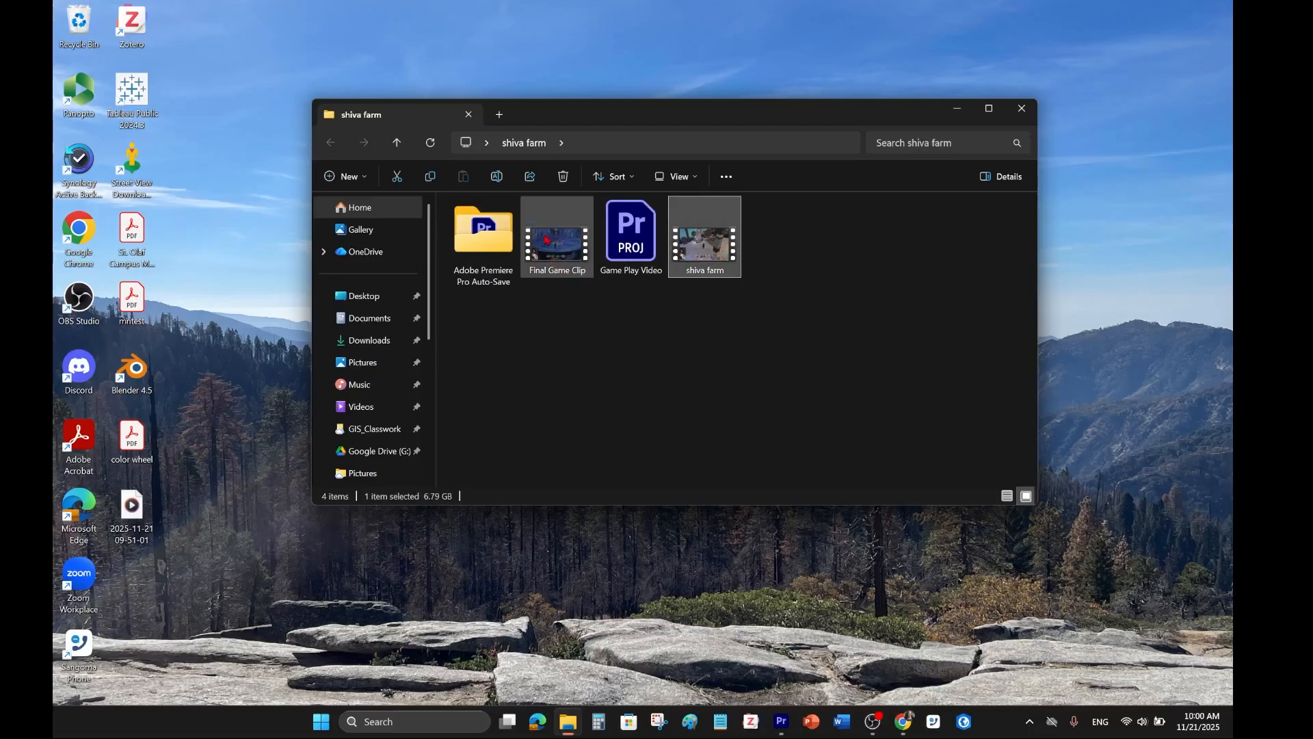
Review the start and end of the exported Final Game Clip in Media Player with the sound muted, and close the player
double_click(547, 239)
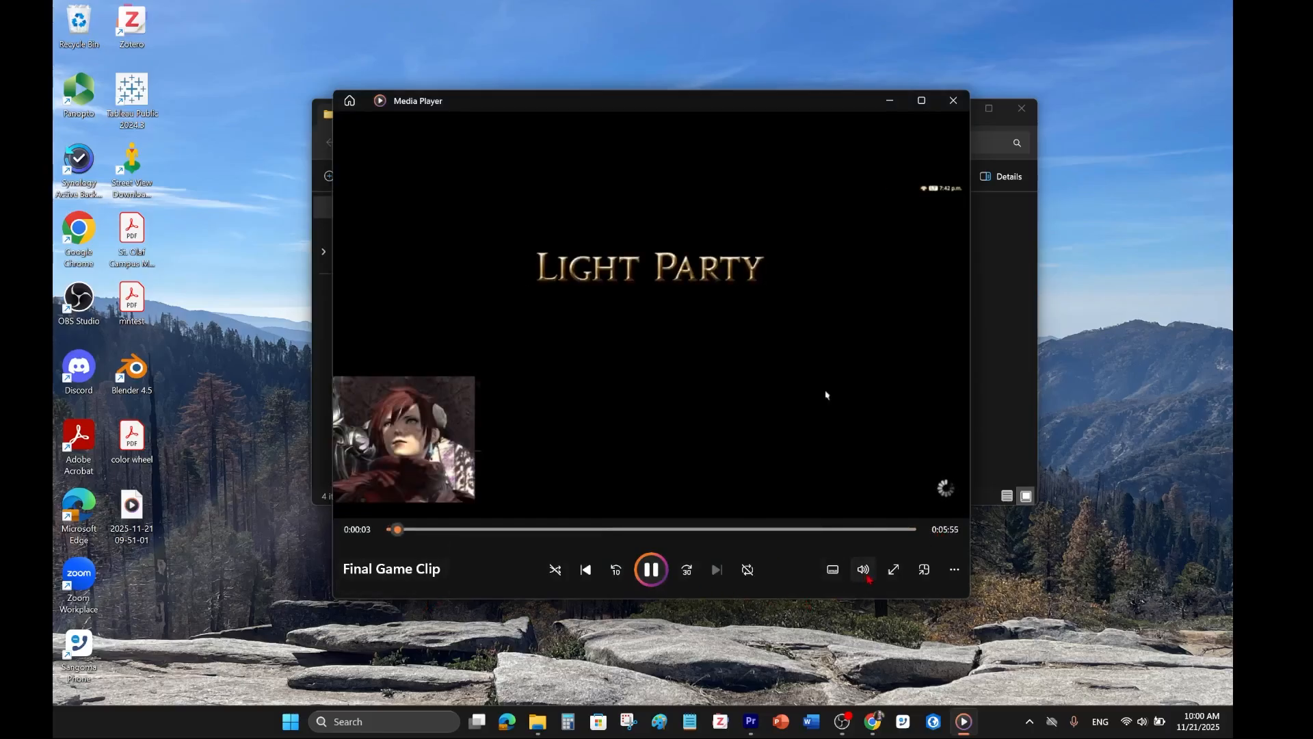
left_click(863, 569)
key("ctrl+m")
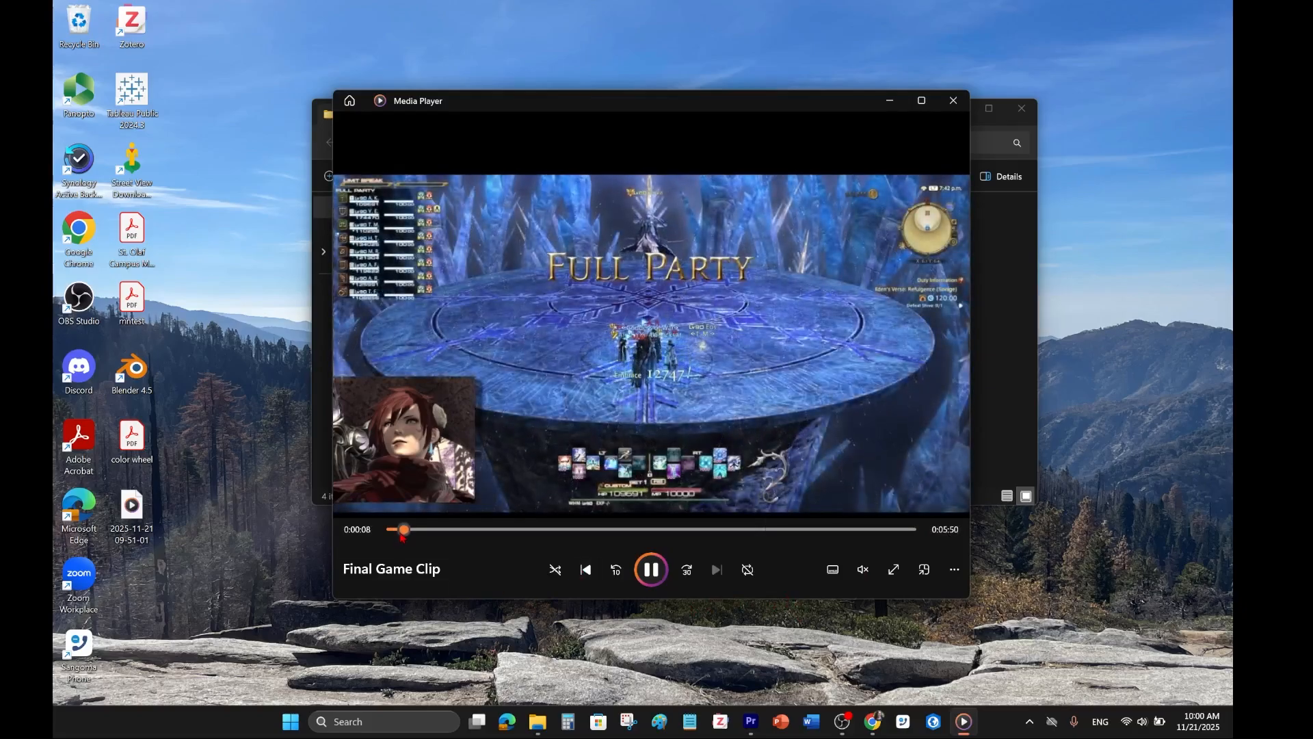
left_click_drag(403, 538, 900, 541)
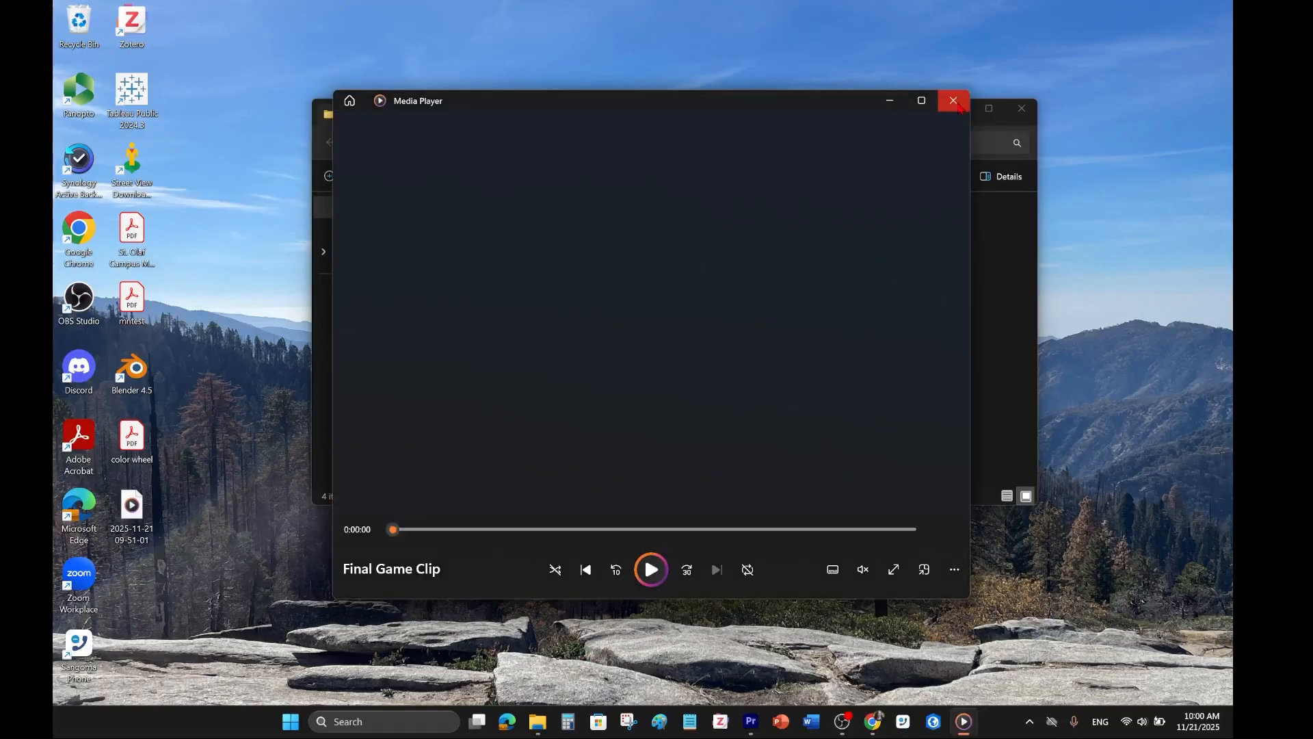
left_click(955, 102)
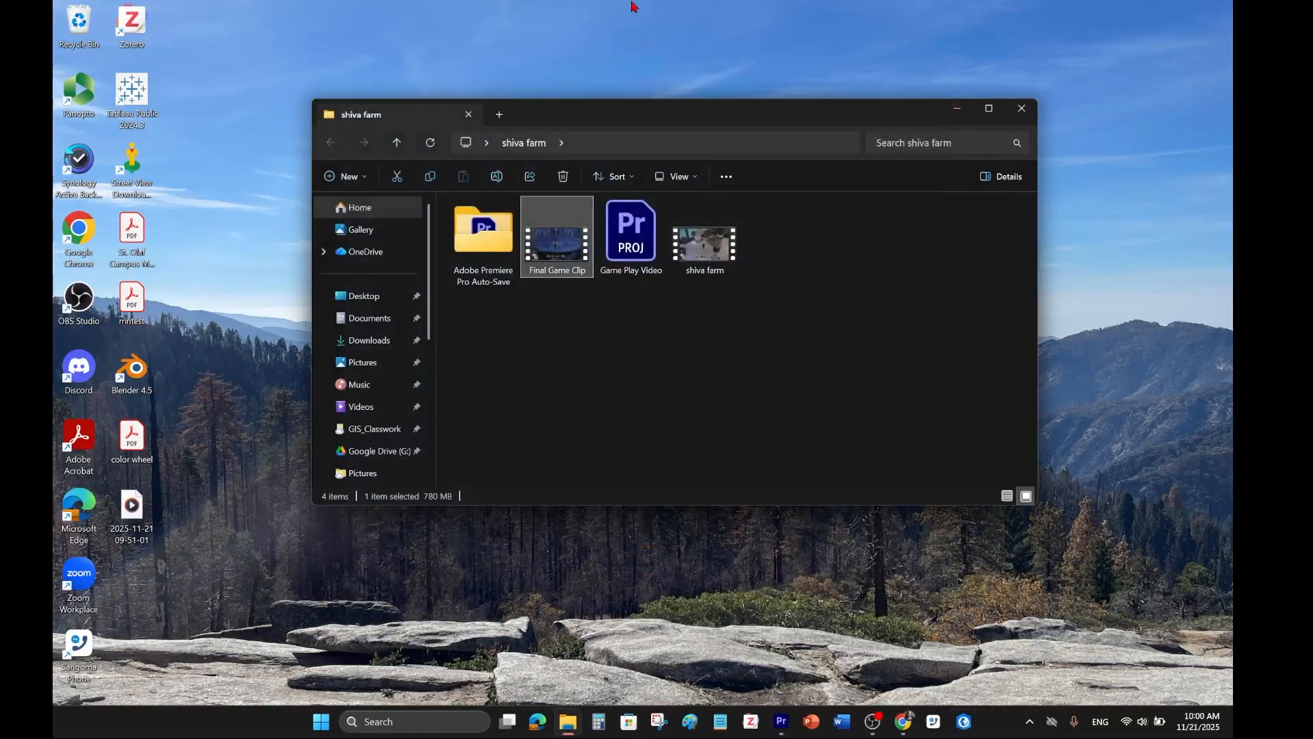